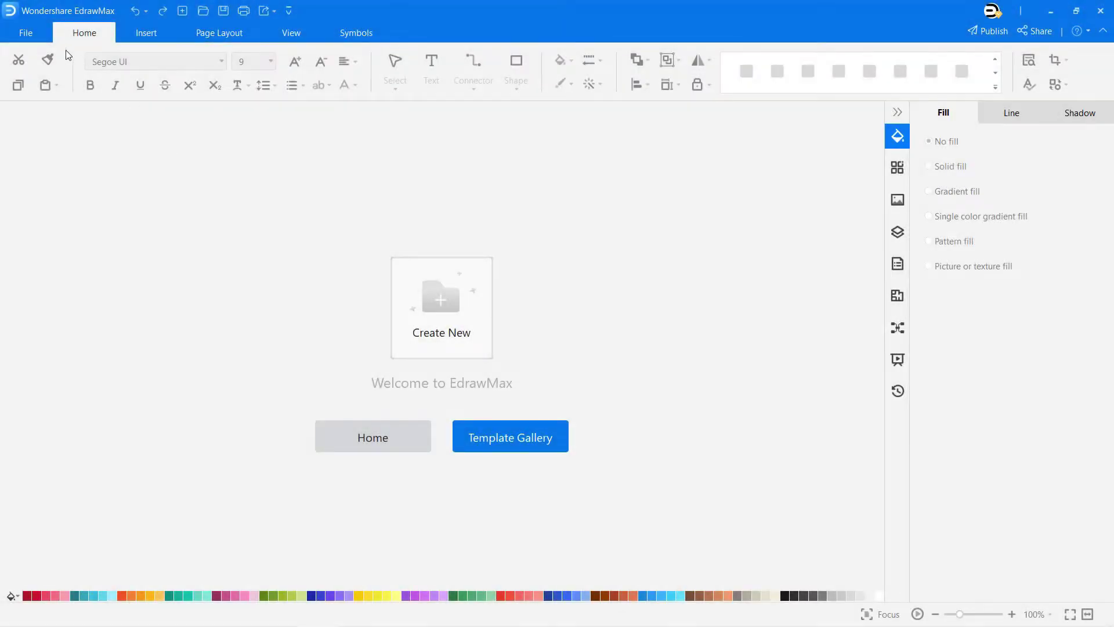
Step: Open the File backstage's New page to start a new diagram
{"action": "left_click", "coordinate": [32, 31]}
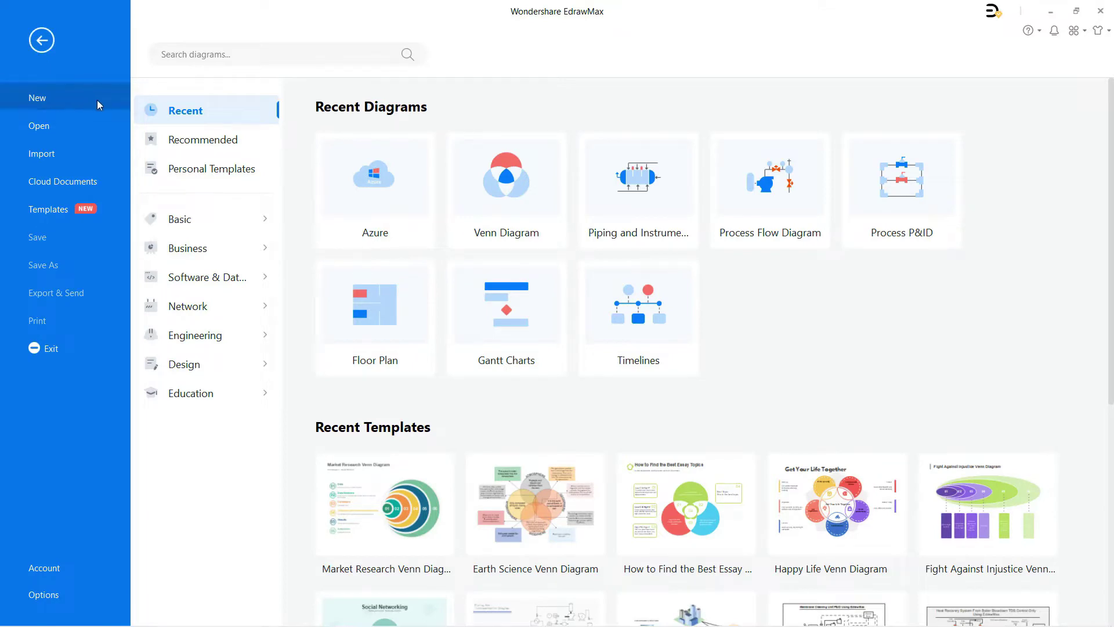
Step: Create a blank drawing from the Network > Cloud Service > Azure templates
{"action": "left_click", "coordinate": [236, 308]}
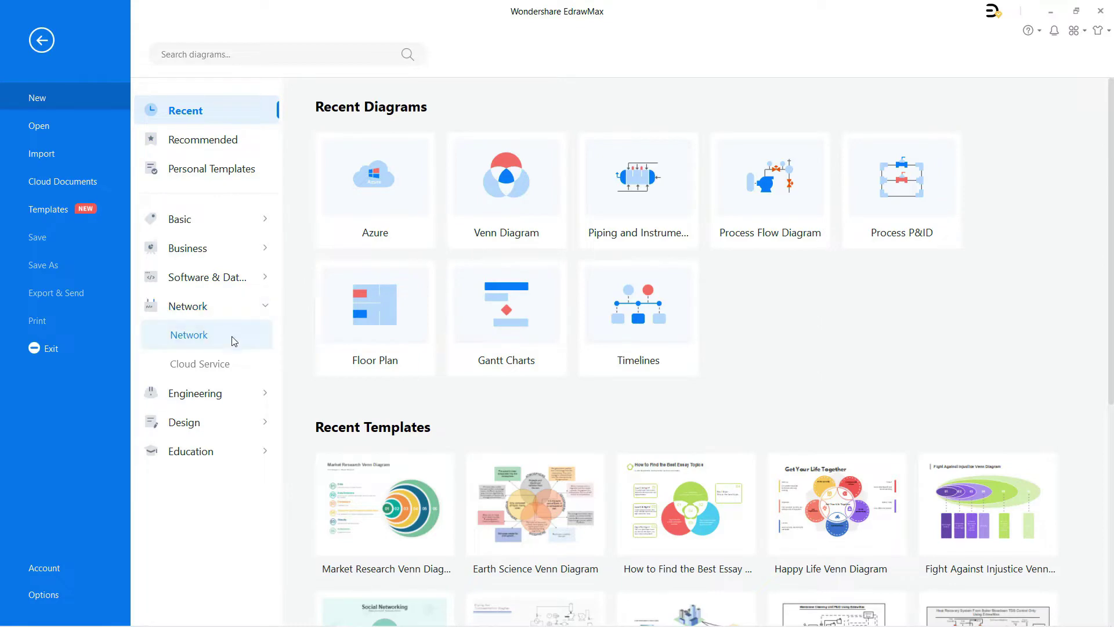
{"action": "left_click", "coordinate": [231, 363]}
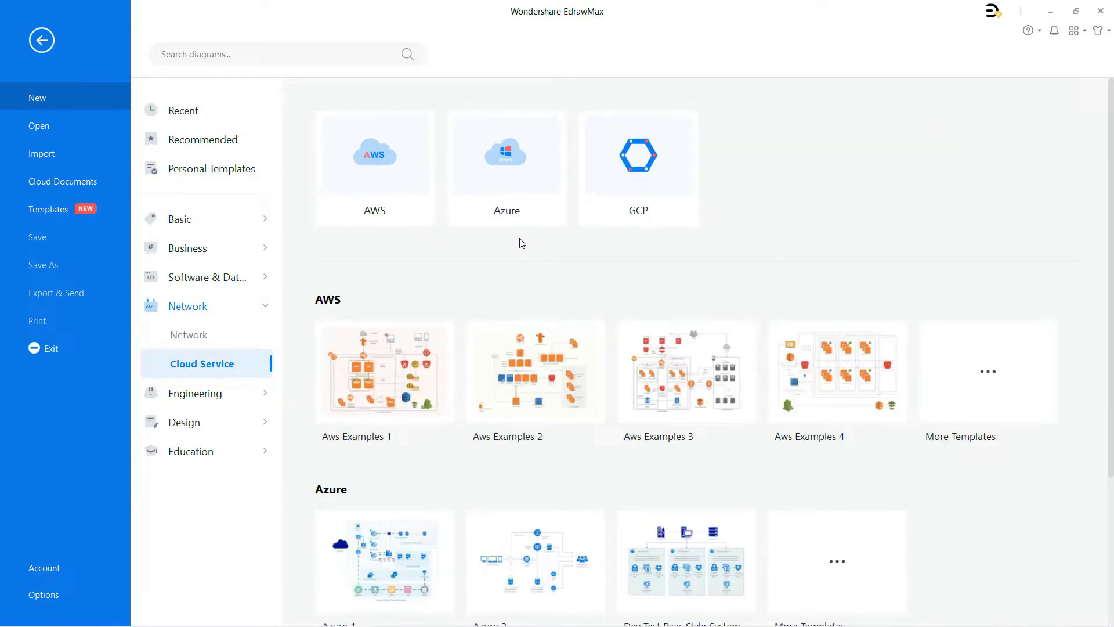
{"action": "left_click", "coordinate": [507, 177]}
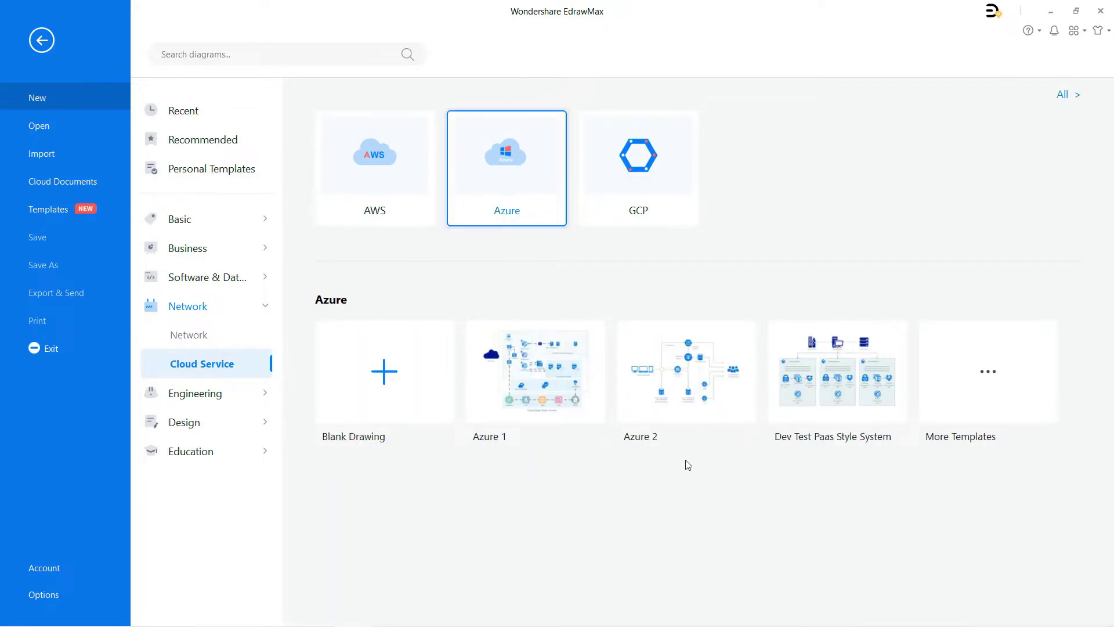
{"action": "left_click", "coordinate": [394, 381]}
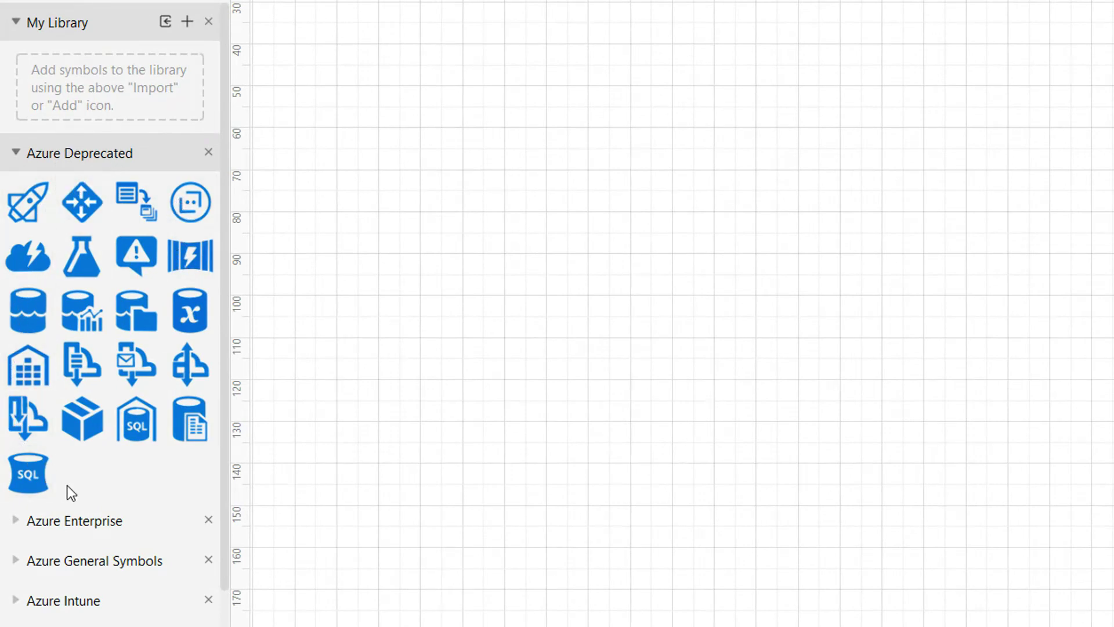
Step: Expand the Azure Enterprise library and browse its icons
{"action": "left_click", "coordinate": [114, 520]}
{"action": "scroll", "coordinate": [116, 511], "scroll_direction": "down", "scroll_amount": 5}
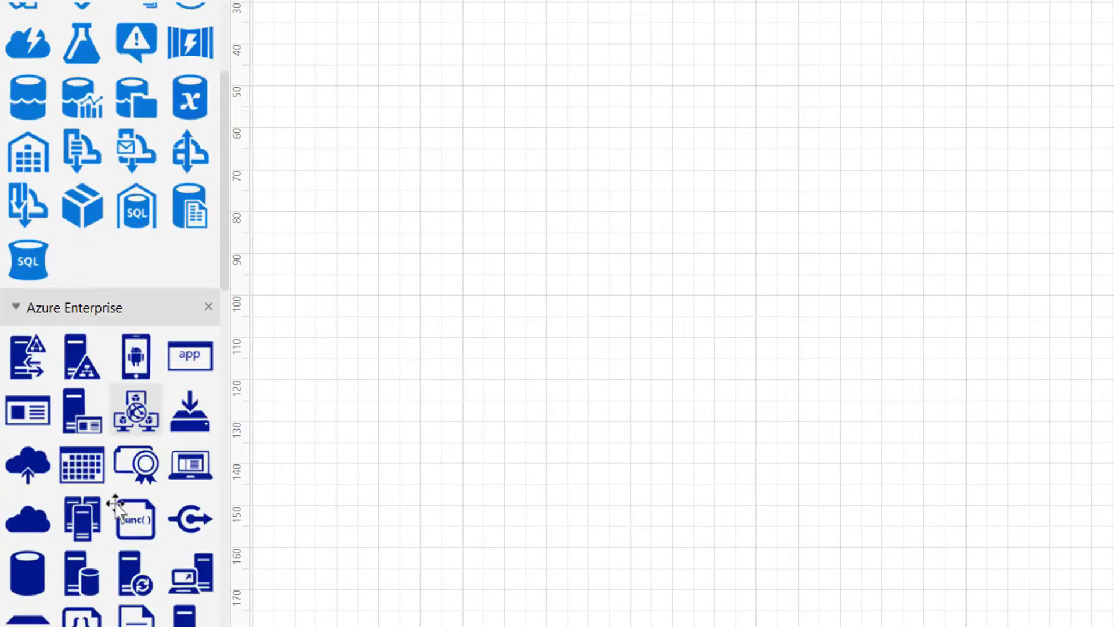
{"action": "scroll", "coordinate": [118, 492], "scroll_direction": "down", "scroll_amount": 3}
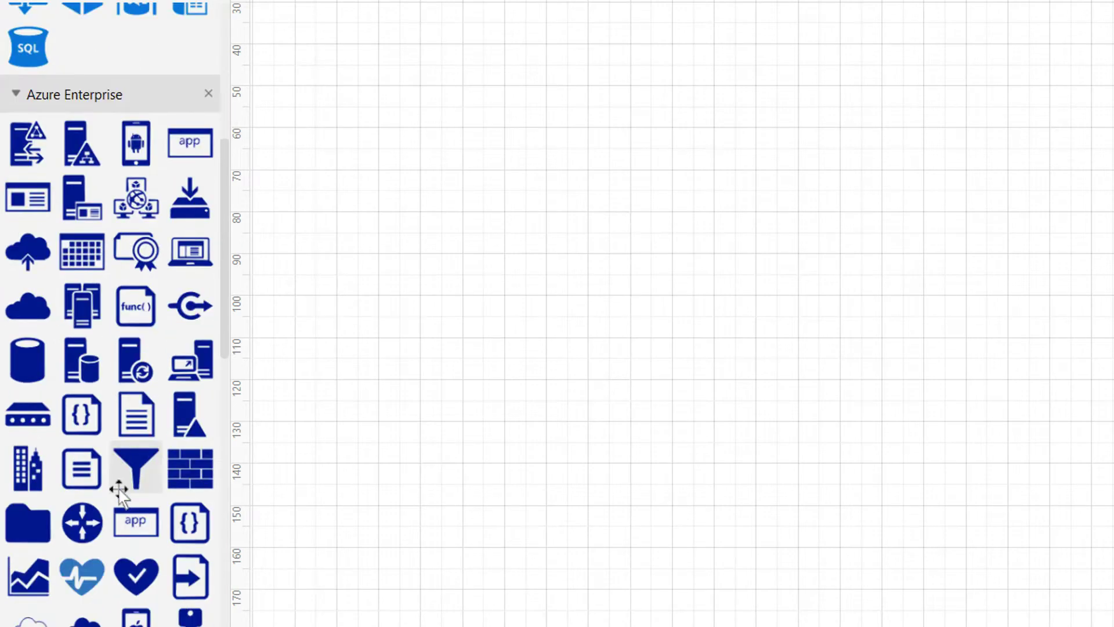
{"action": "scroll", "coordinate": [120, 490], "scroll_direction": "down", "scroll_amount": 8}
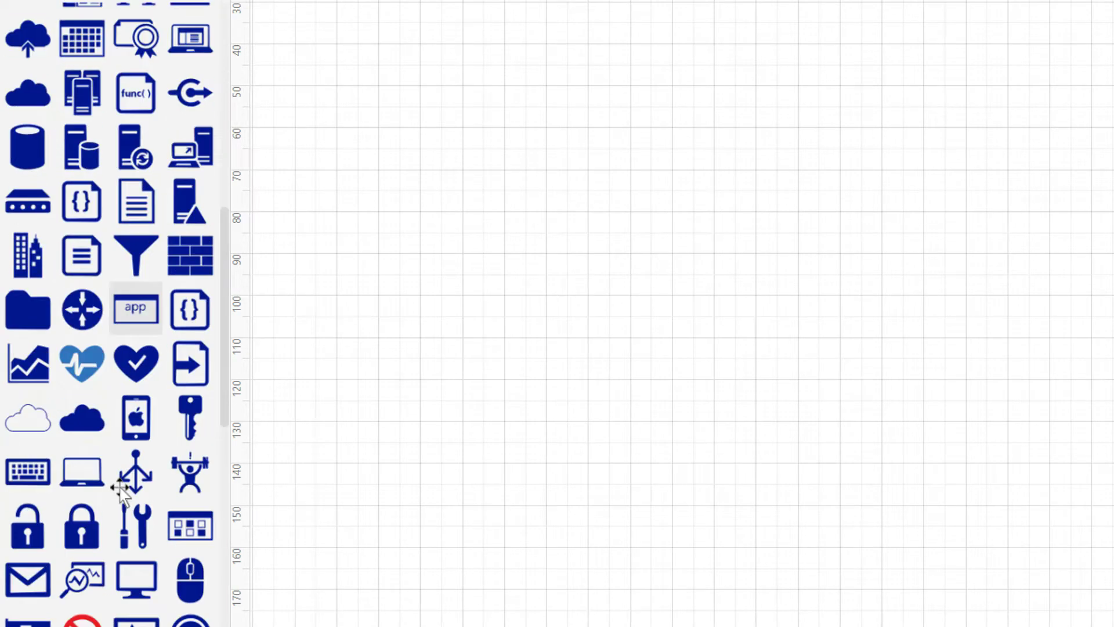
{"action": "scroll", "coordinate": [120, 490], "scroll_direction": "down", "scroll_amount": 10}
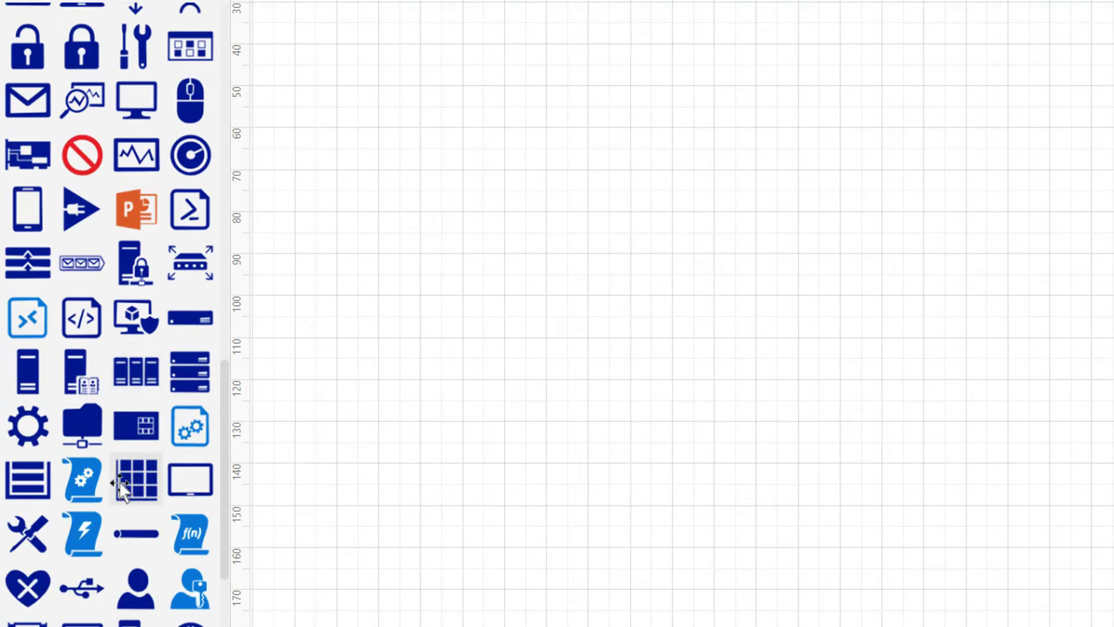
Step: Expand the Azure General Symbols library and browse its icons
{"action": "left_click", "coordinate": [95, 478]}
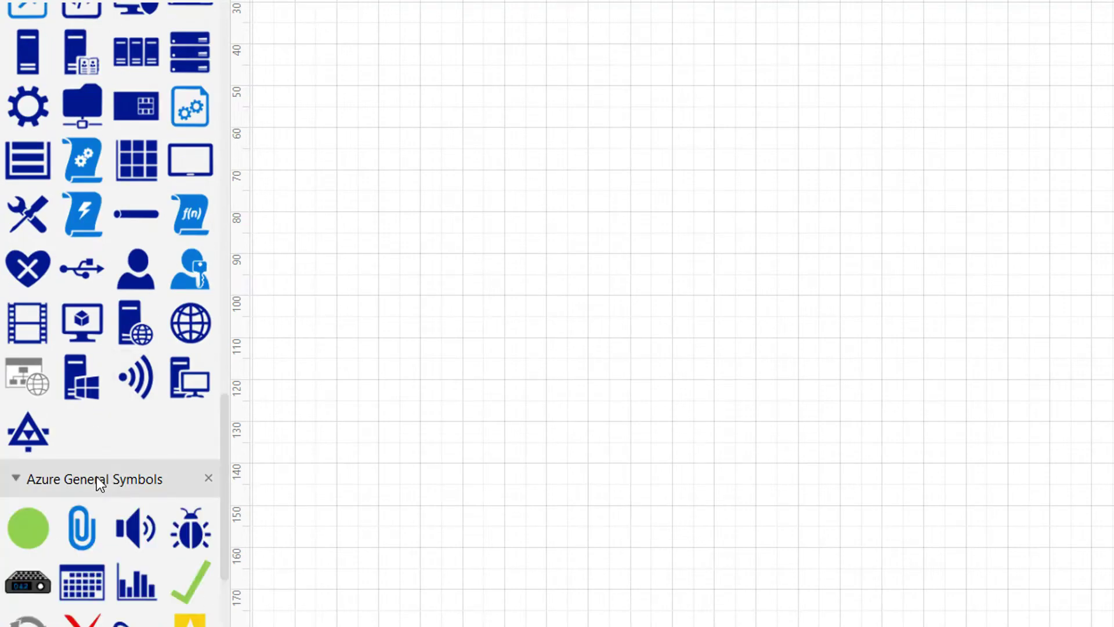
{"action": "scroll", "coordinate": [95, 476], "scroll_direction": "down", "scroll_amount": 2}
{"action": "scroll", "coordinate": [289, 479], "scroll_direction": "down", "scroll_amount": 2}
{"action": "scroll", "coordinate": [173, 476], "scroll_direction": "down", "scroll_amount": 5}
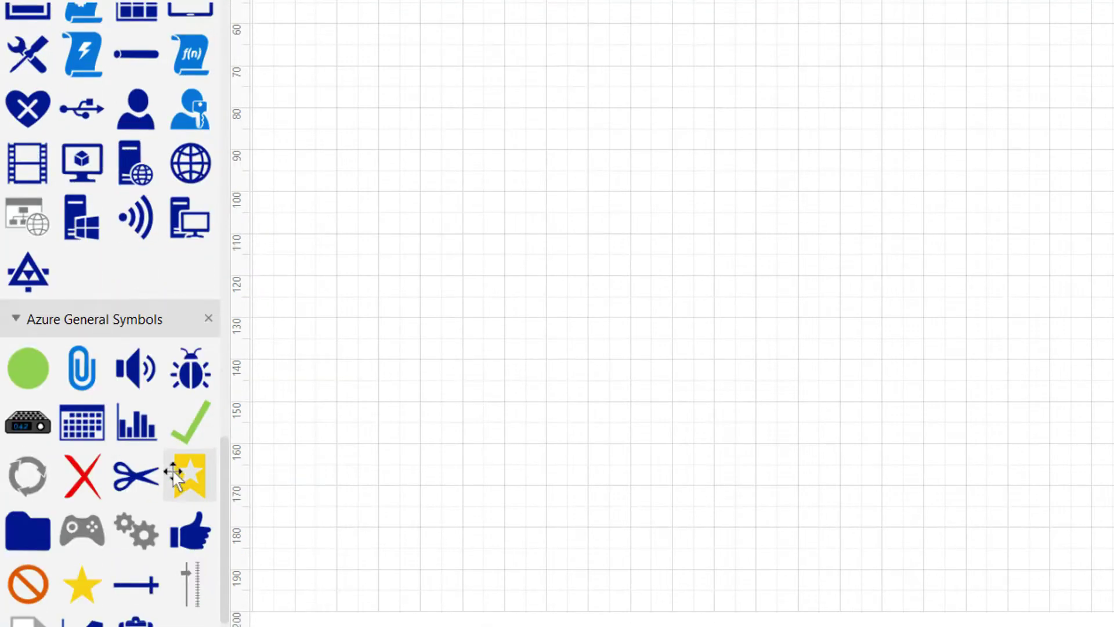
{"action": "scroll", "coordinate": [174, 474], "scroll_direction": "down", "scroll_amount": 1}
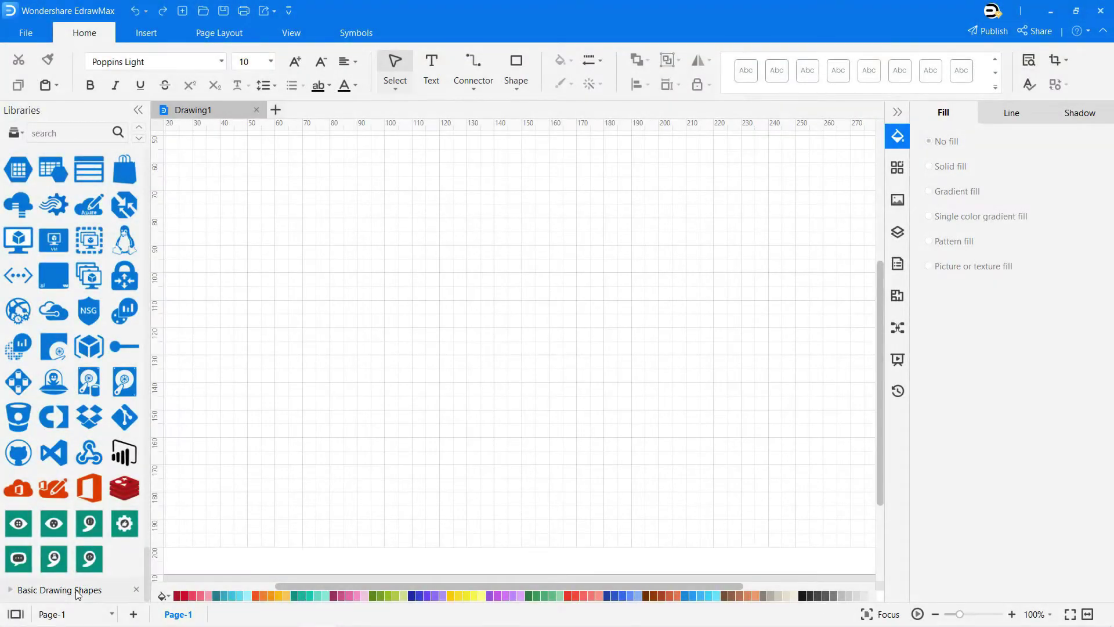
Step: Place a Basic Drawing Shapes rectangle in the upper left and resize it into a tall frame
{"action": "left_click", "coordinate": [76, 591]}
{"action": "scroll", "coordinate": [82, 525], "scroll_direction": "down", "scroll_amount": 3}
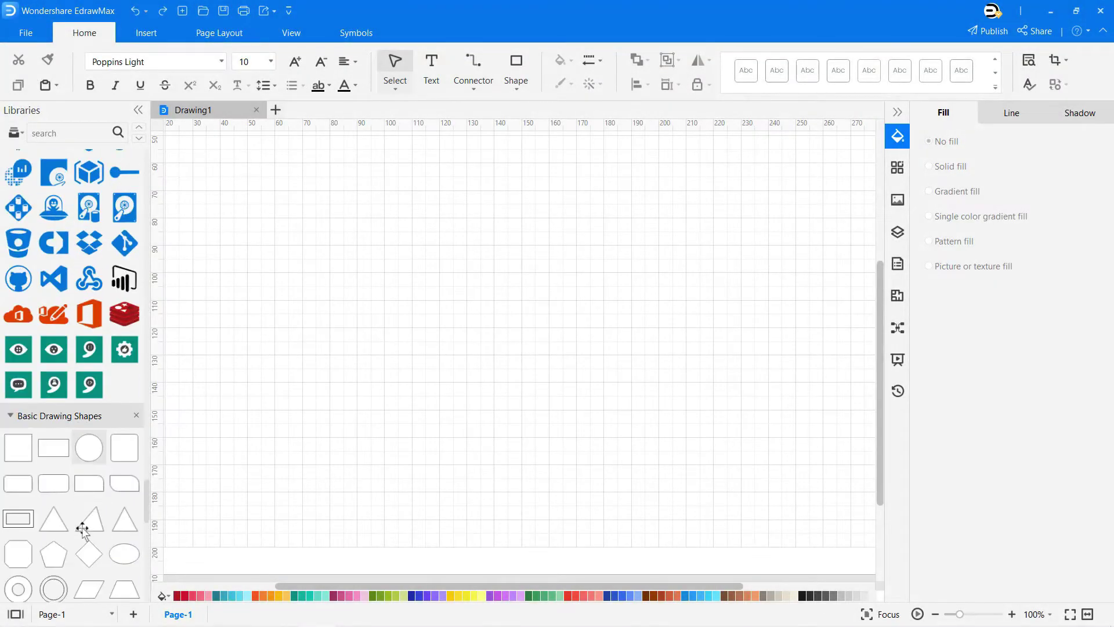
{"action": "mouse_move", "coordinate": [52, 450]}
{"action": "left_mouse_down"}
{"action": "mouse_move", "coordinate": [290, 419]}
{"action": "mouse_move", "coordinate": [304, 221]}
{"action": "left_mouse_up"}
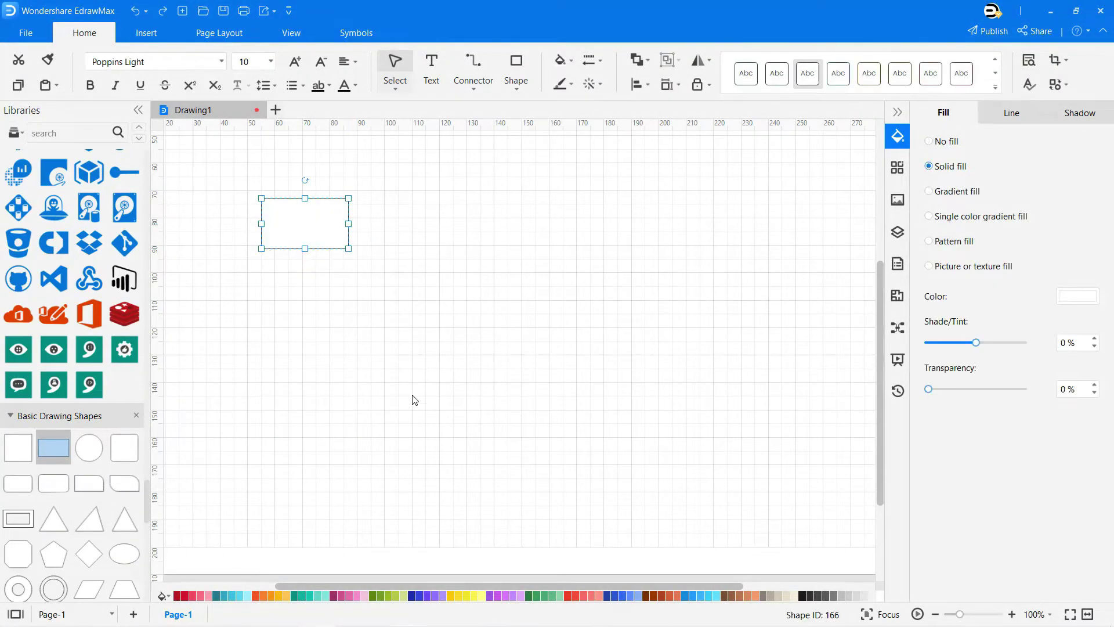
{"action": "scroll", "coordinate": [405, 461], "scroll_direction": "up", "scroll_amount": 1}
{"action": "left_click_drag", "start_coordinate": [392, 590], "coordinate": [328, 590]}
{"action": "left_click_drag", "start_coordinate": [398, 286], "coordinate": [351, 224]}
{"action": "left_click_drag", "start_coordinate": [350, 286], "coordinate": [430, 468]}
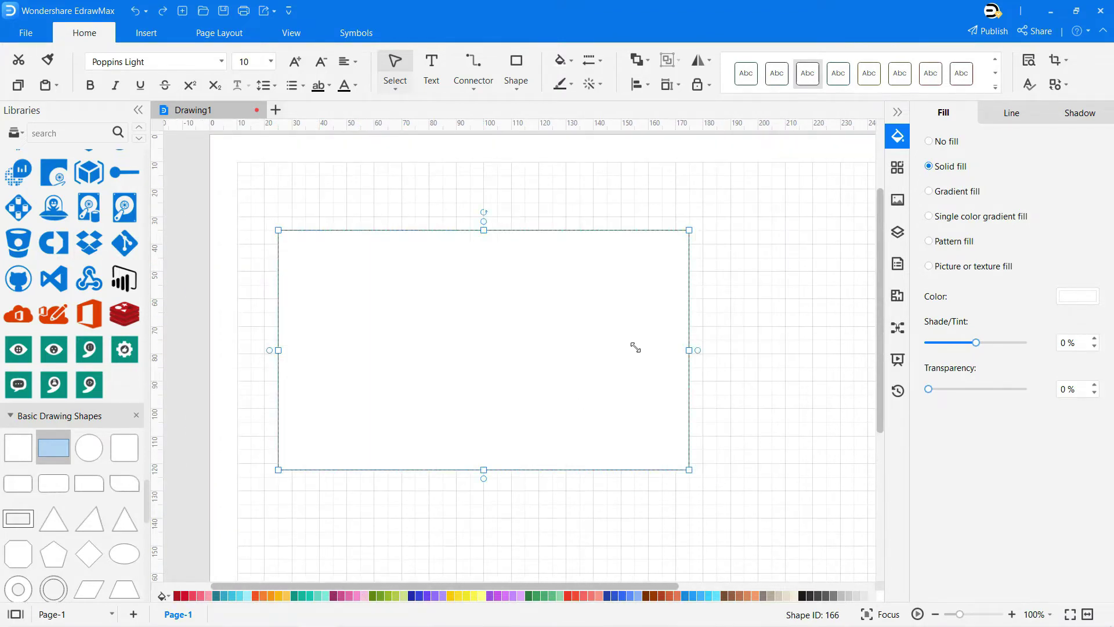
{"action": "left_click_drag", "start_coordinate": [689, 350], "coordinate": [580, 349]}
{"action": "left_click_drag", "start_coordinate": [430, 468], "coordinate": [406, 504]}
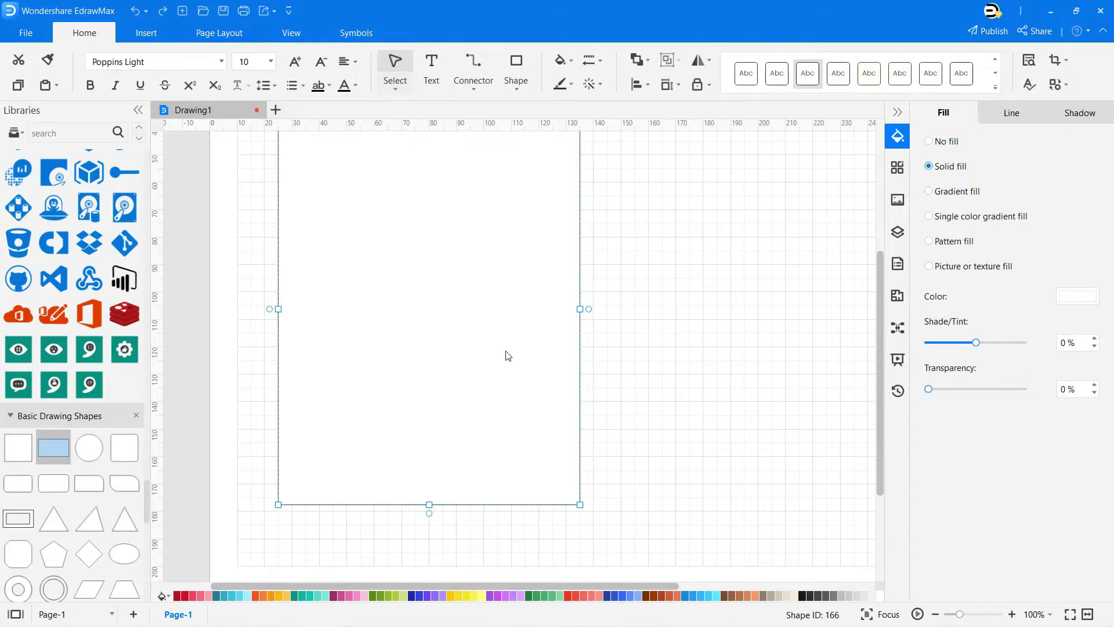
Step: Fill the rectangle orange with -43% shade and 22% transparency, then collapse the format panel
{"action": "left_click", "coordinate": [754, 596]}
{"action": "left_click", "coordinate": [730, 441]}
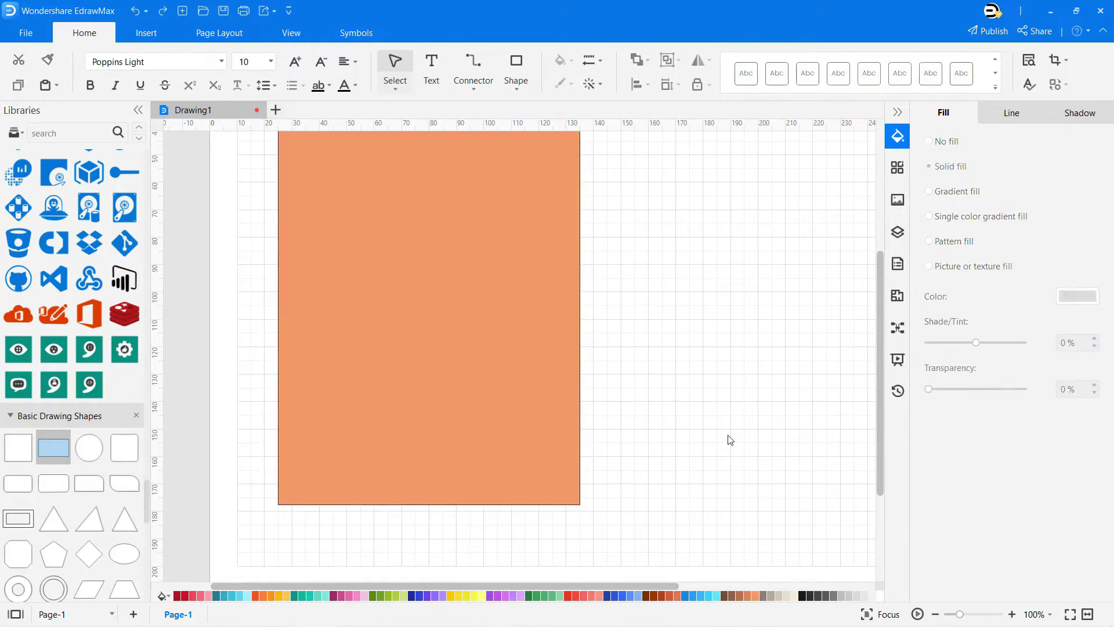
{"action": "left_click", "coordinate": [495, 314]}
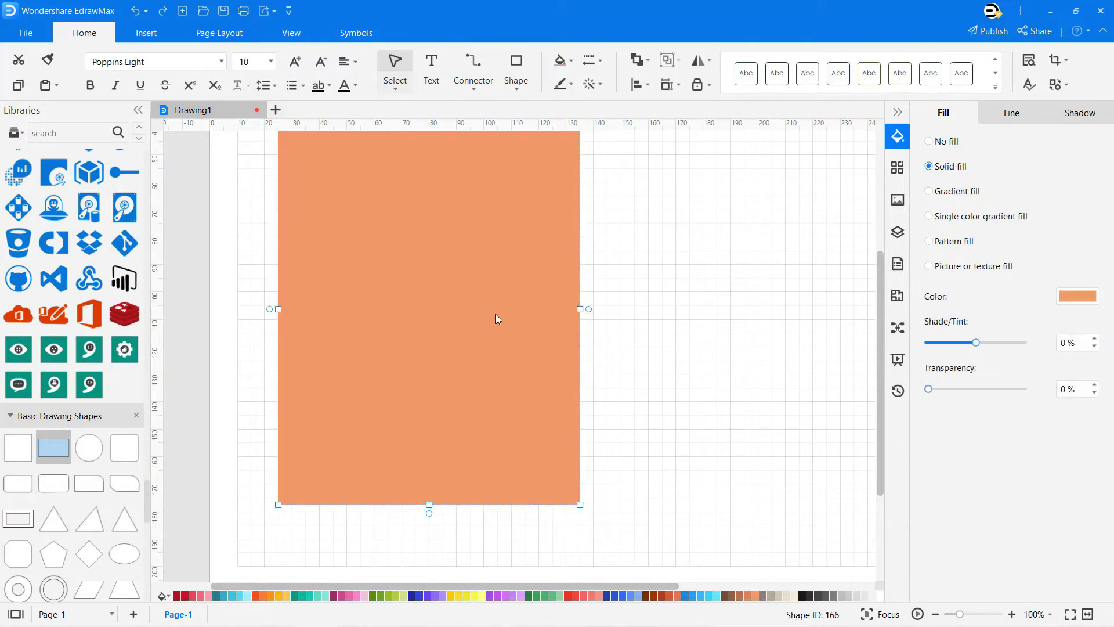
{"action": "left_click", "coordinate": [956, 342]}
{"action": "left_click", "coordinate": [964, 389]}
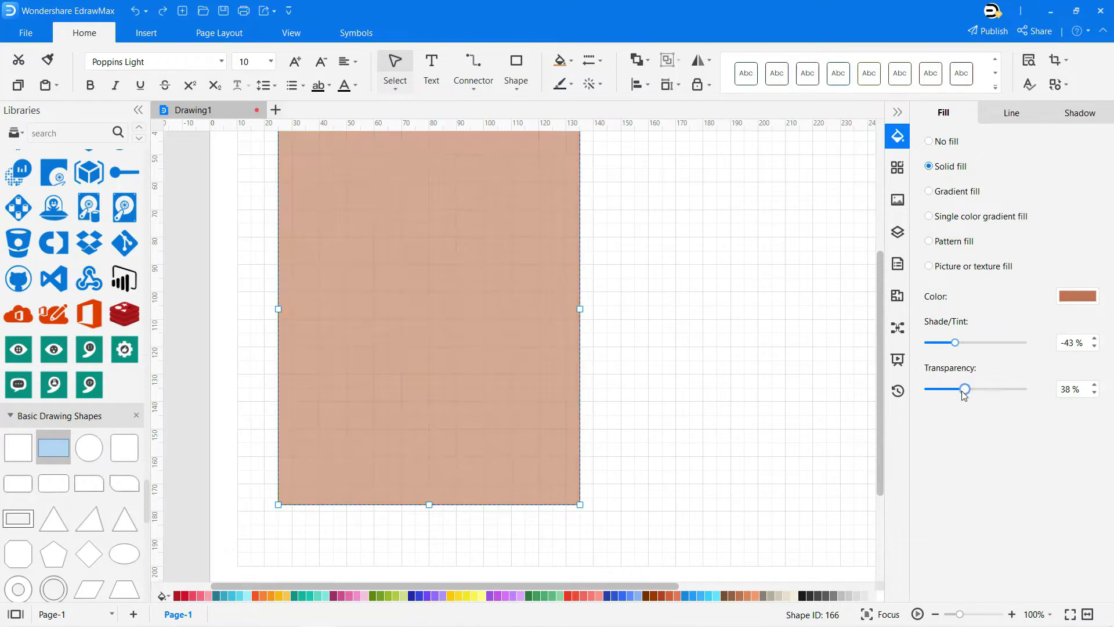
{"action": "left_click", "coordinate": [949, 389]}
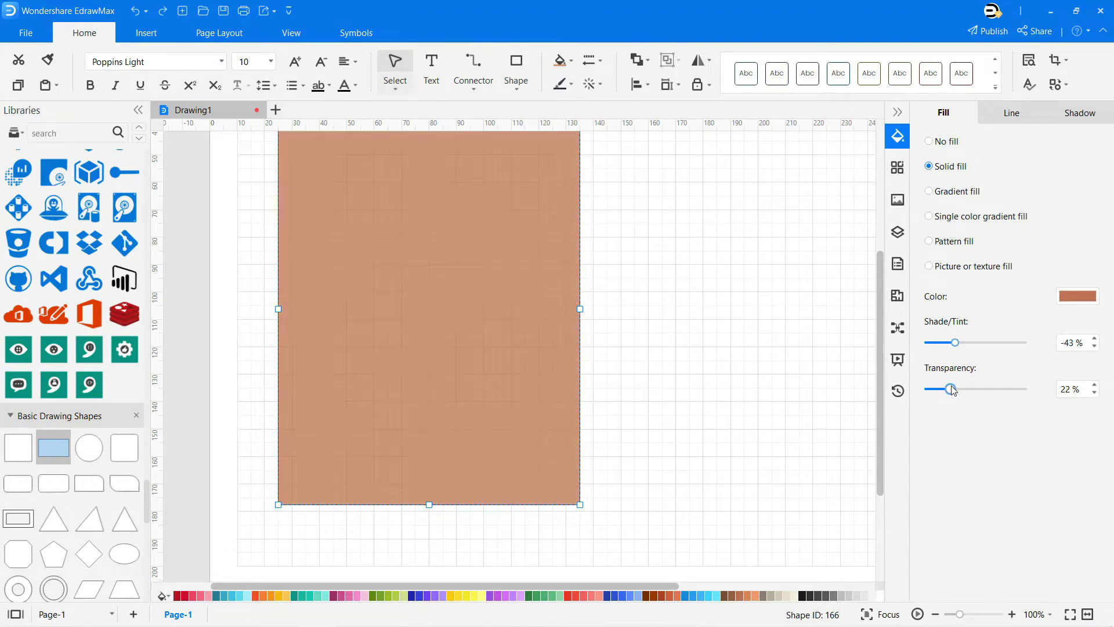
{"action": "left_click", "coordinate": [813, 358]}
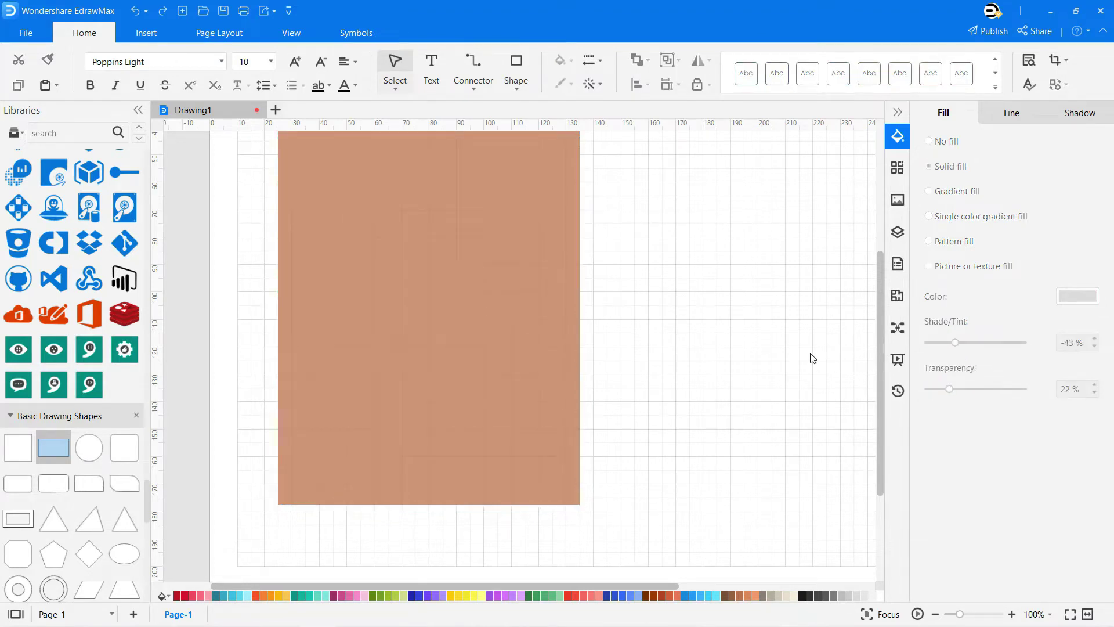
{"action": "left_click", "coordinate": [898, 111]}
{"action": "left_click", "coordinate": [637, 322]}
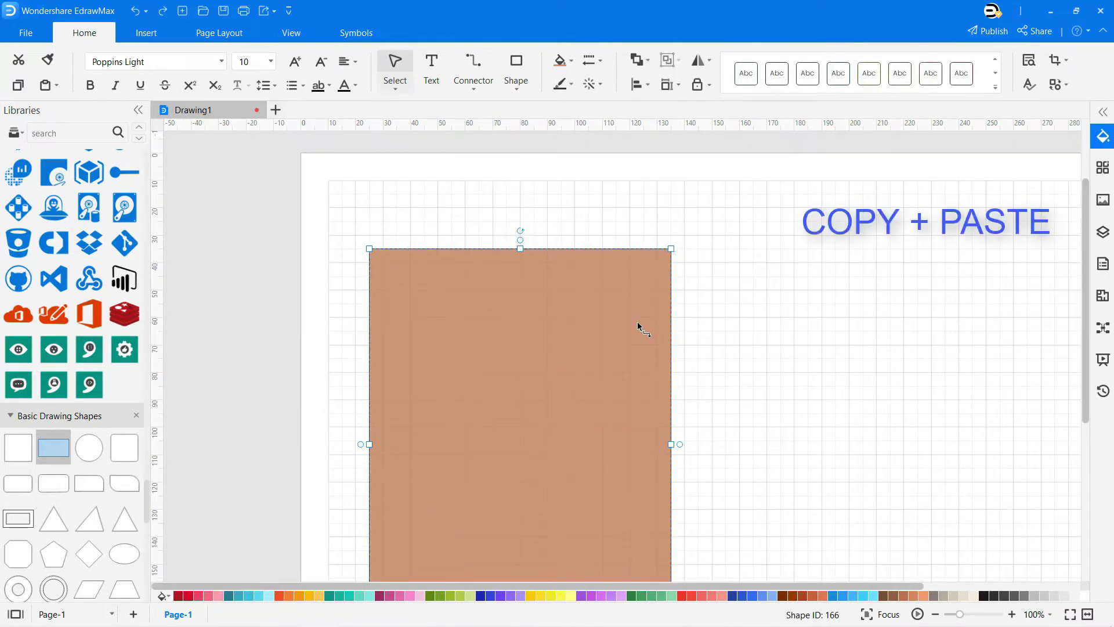
Step: Duplicate the brown rectangle and place the copy to its right
{"action": "key", "text": "ctrl+c"}
{"action": "key", "text": "ctrl+v"}
{"action": "left_click_drag", "start_coordinate": [648, 339], "coordinate": [942, 328]}
Step: Recolour the copied rectangle solid yellow
{"action": "scroll", "coordinate": [942, 329], "scroll_direction": "down", "scroll_amount": 2}
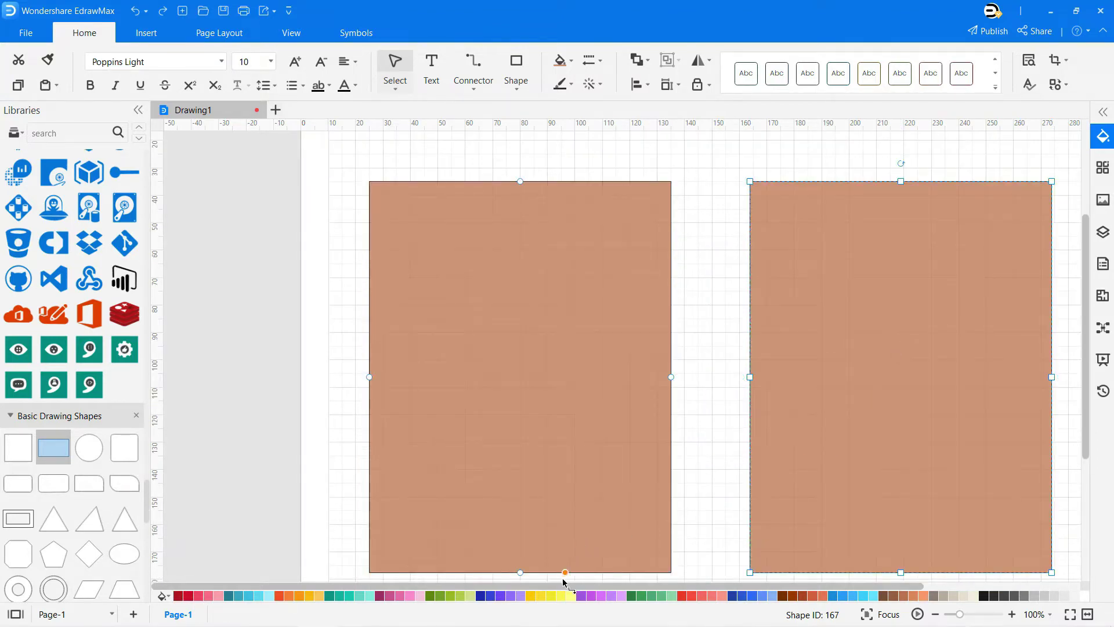
{"action": "left_click", "coordinate": [532, 596]}
{"action": "left_click", "coordinate": [741, 447]}
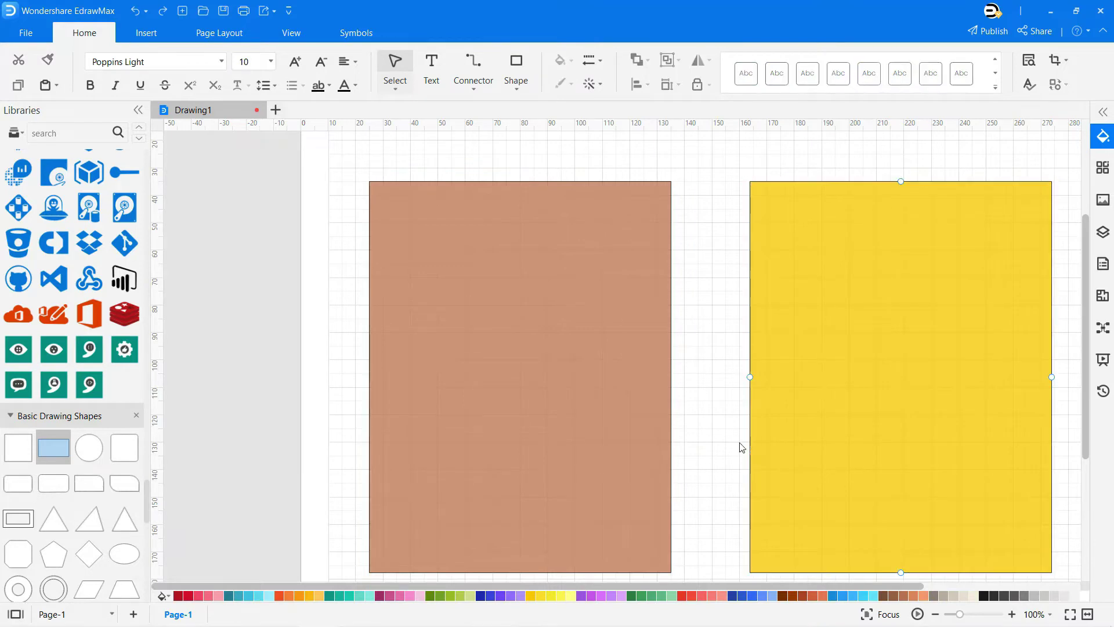
{"action": "left_click_drag", "start_coordinate": [760, 587], "coordinate": [808, 588]}
{"action": "scroll", "coordinate": [780, 469], "scroll_direction": "down", "scroll_amount": 1}
{"action": "scroll", "coordinate": [781, 451], "scroll_direction": "down", "scroll_amount": 1}
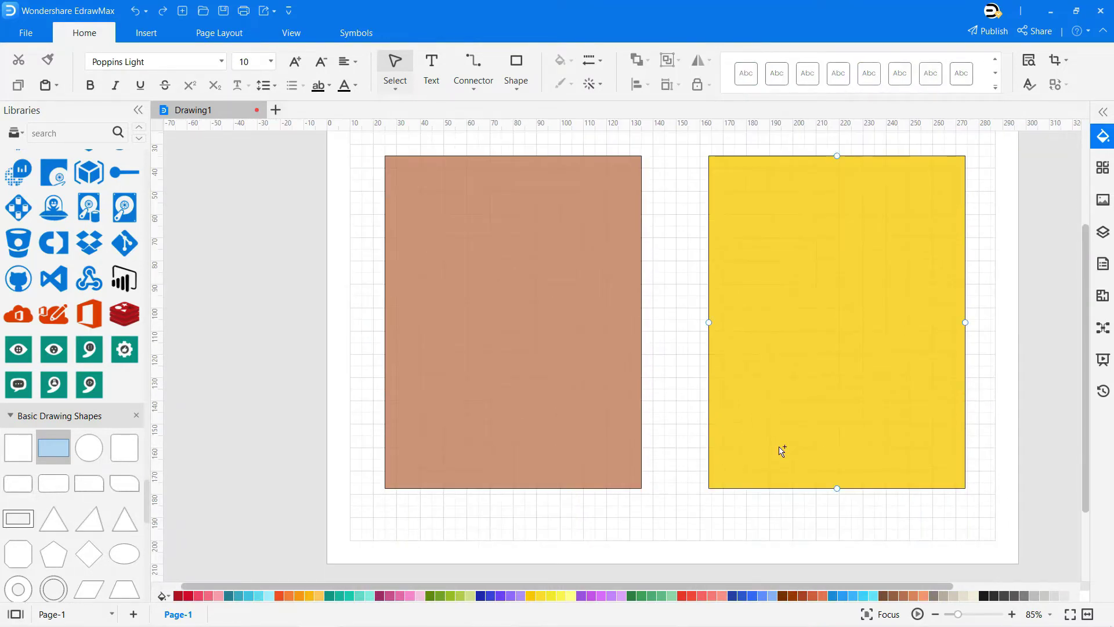
{"action": "left_click", "coordinate": [428, 76]}
Step: Add a bold 'AZURE' title centred above the brown panel
{"action": "left_click", "coordinate": [456, 143]}
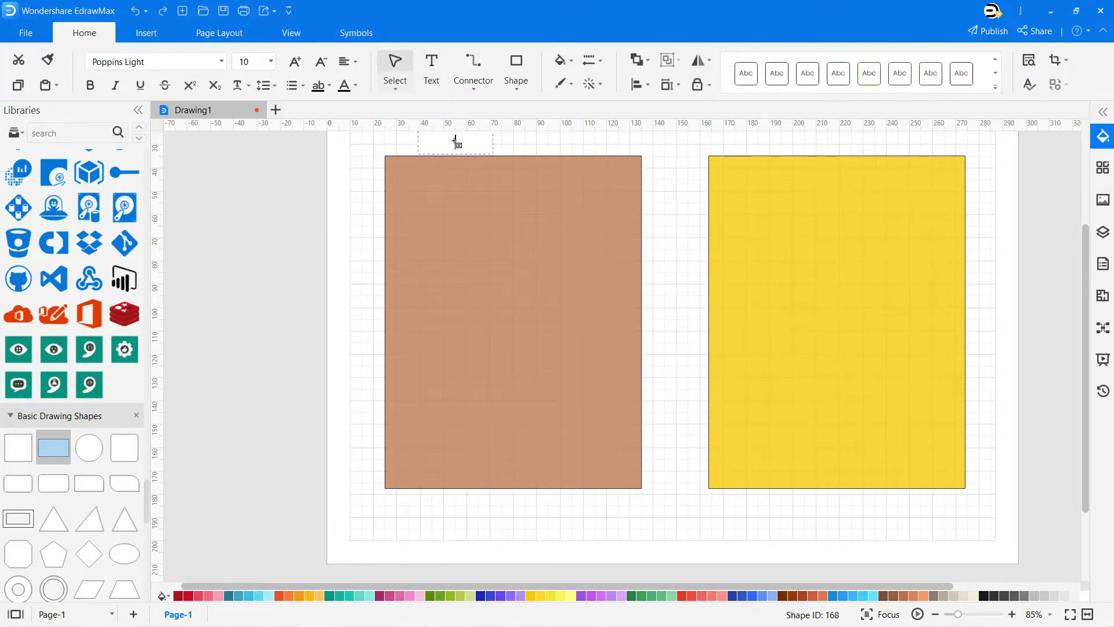
{"action": "key", "text": "Escape"}
{"action": "key", "text": "ctrl+b"}
{"action": "left_click_drag", "start_coordinate": [473, 152], "coordinate": [530, 155]}
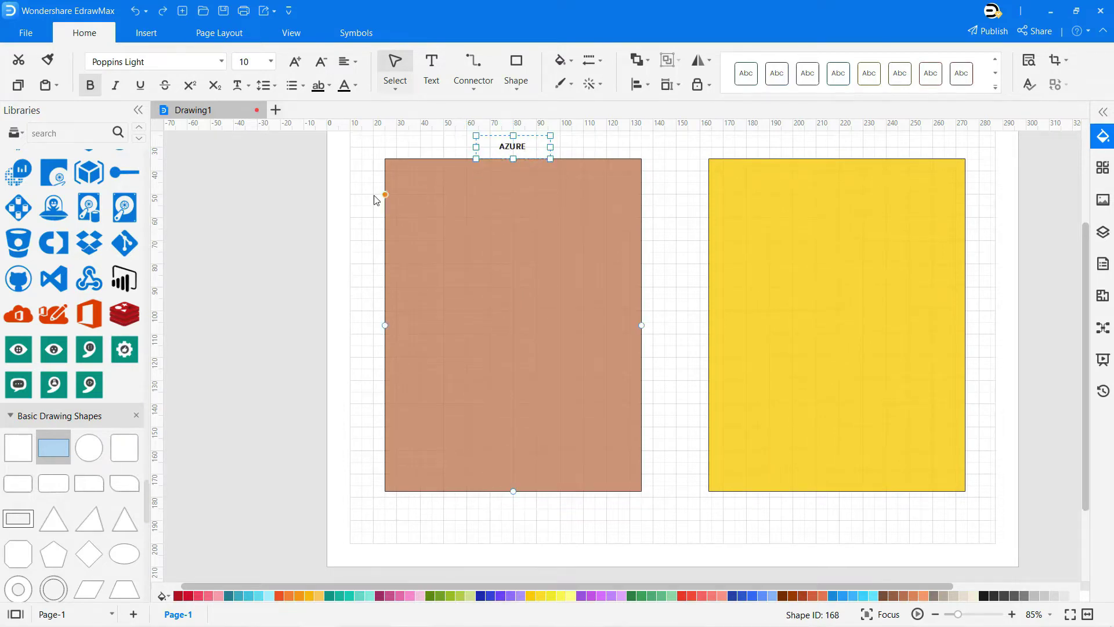
{"action": "left_click", "coordinate": [377, 195]}
{"action": "scroll", "coordinate": [368, 212], "scroll_direction": "up", "scroll_amount": 1}
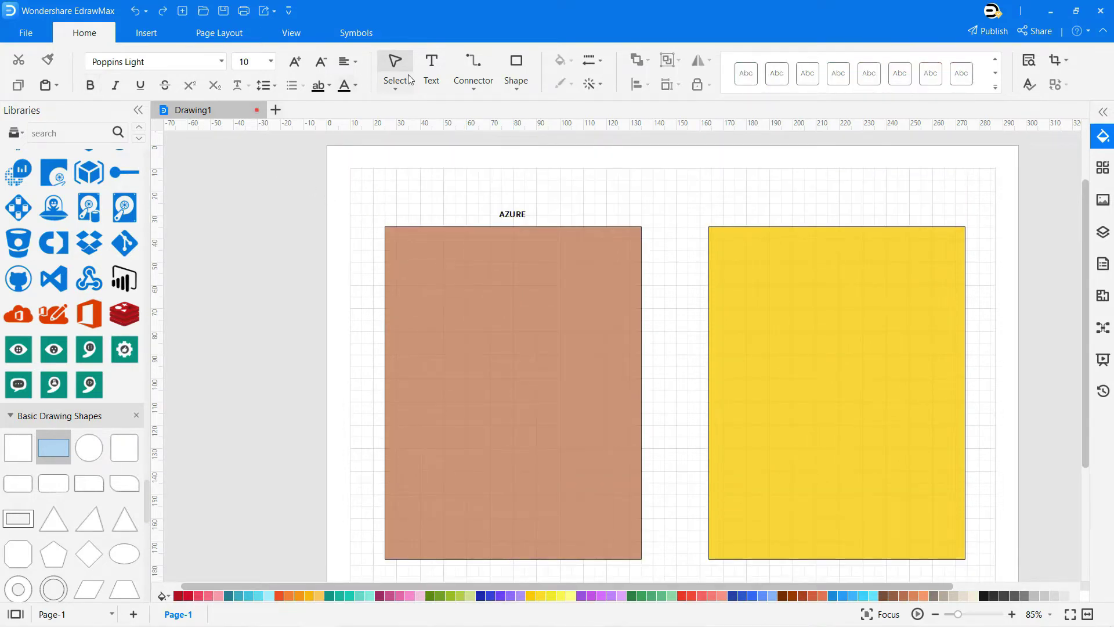
Step: Add a bold 'AZURE STACK' title centred above the yellow panel
{"action": "left_click", "coordinate": [432, 70]}
{"action": "left_click", "coordinate": [776, 214]}
{"action": "type", "text": "AZURE STACK"}
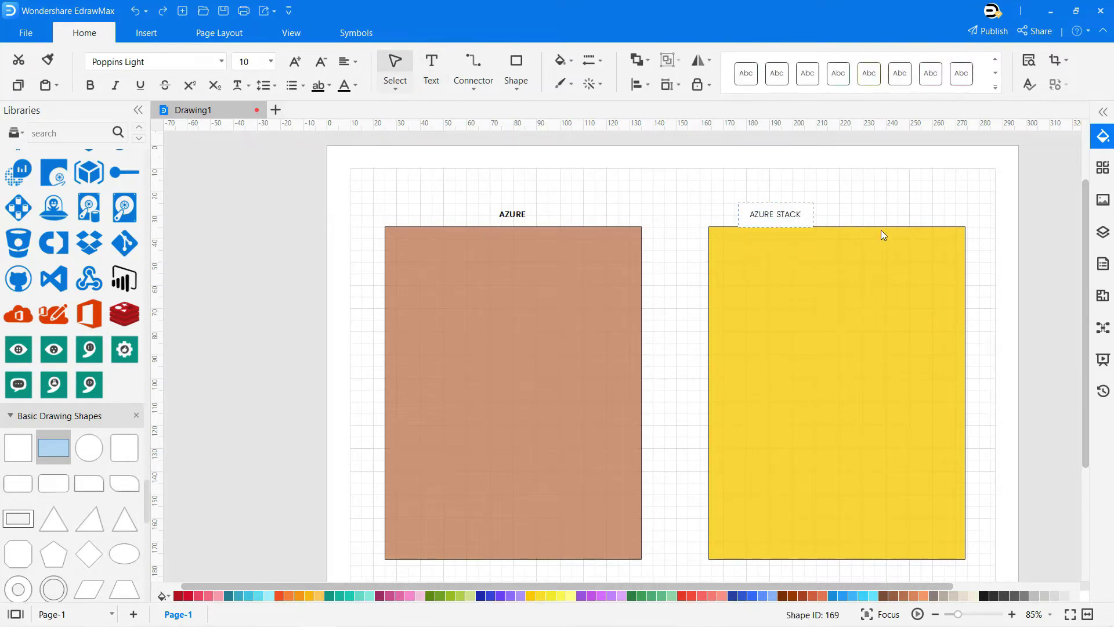
{"action": "key", "text": "ctrl+a"}
{"action": "left_click", "coordinate": [90, 86]}
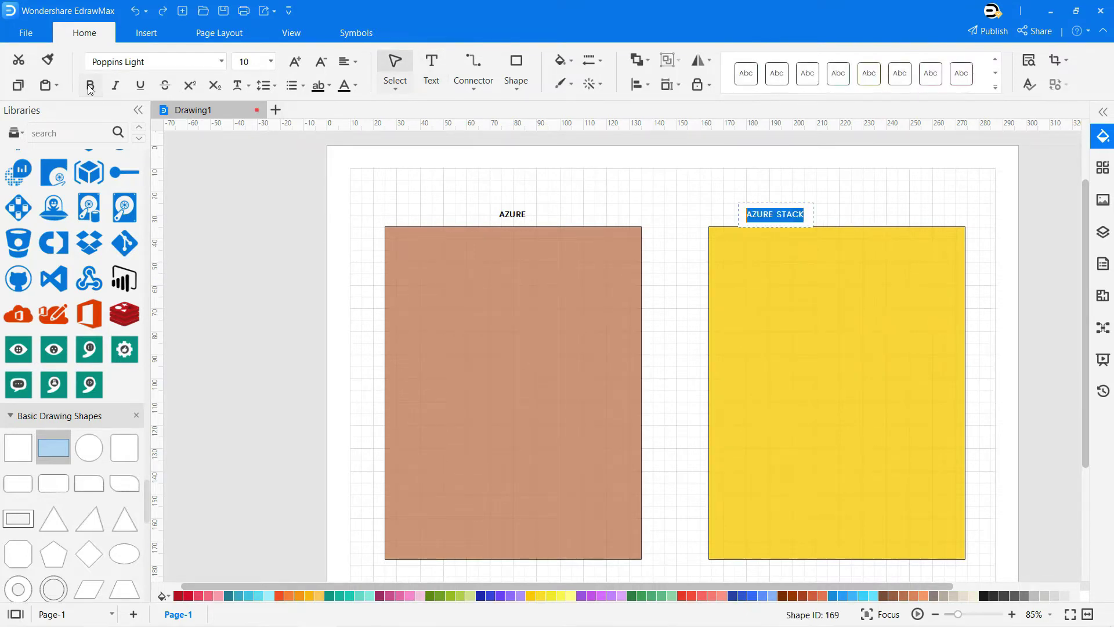
{"action": "left_click_drag", "start_coordinate": [784, 214], "coordinate": [851, 200]}
{"action": "left_click", "coordinate": [853, 186]}
Step: Place the Machine Learning icon from the Azure library in the brown panel
{"action": "scroll", "coordinate": [84, 262], "scroll_direction": "up", "scroll_amount": 2}
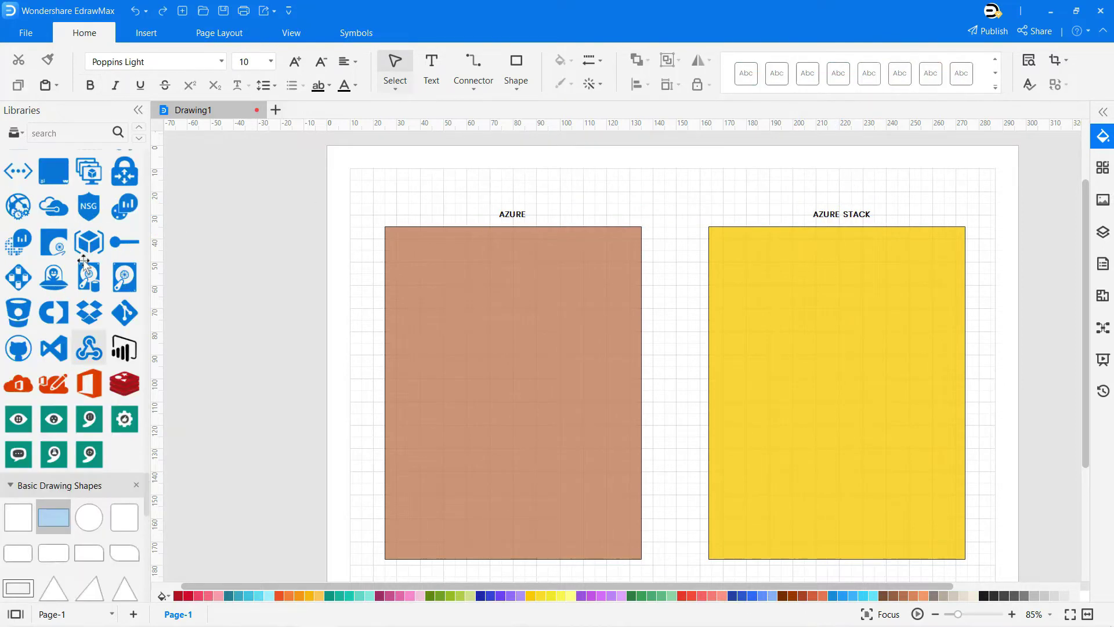
{"action": "scroll", "coordinate": [85, 261], "scroll_direction": "up", "scroll_amount": 6}
{"action": "scroll", "coordinate": [84, 262], "scroll_direction": "up", "scroll_amount": 11}
{"action": "scroll", "coordinate": [84, 262], "scroll_direction": "up", "scroll_amount": 3}
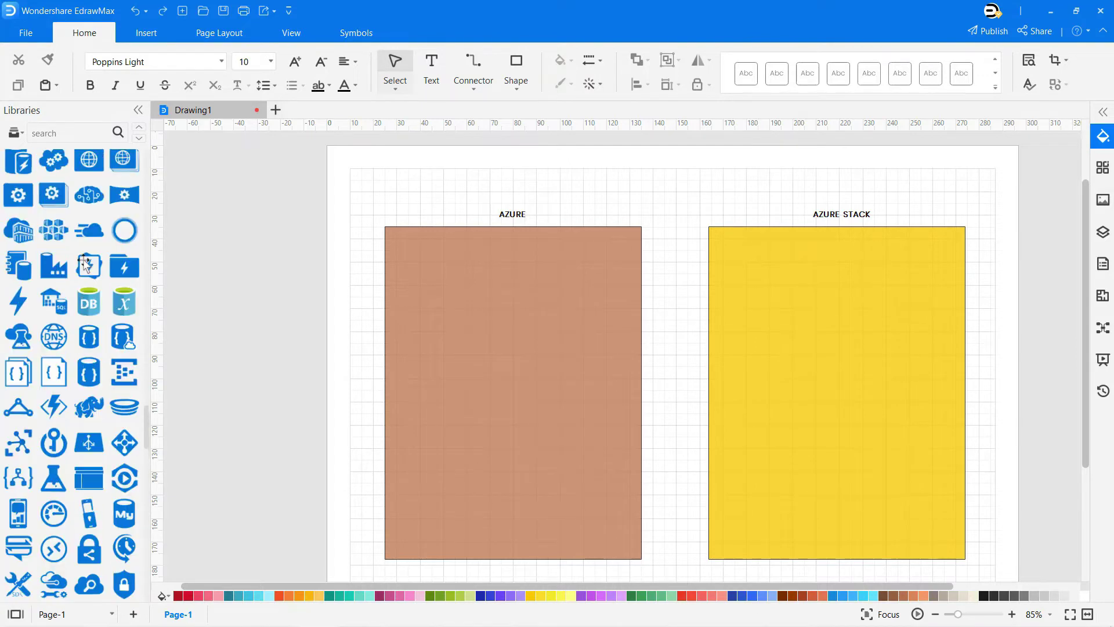
{"action": "left_click_drag", "start_coordinate": [18, 337], "coordinate": [462, 301]}
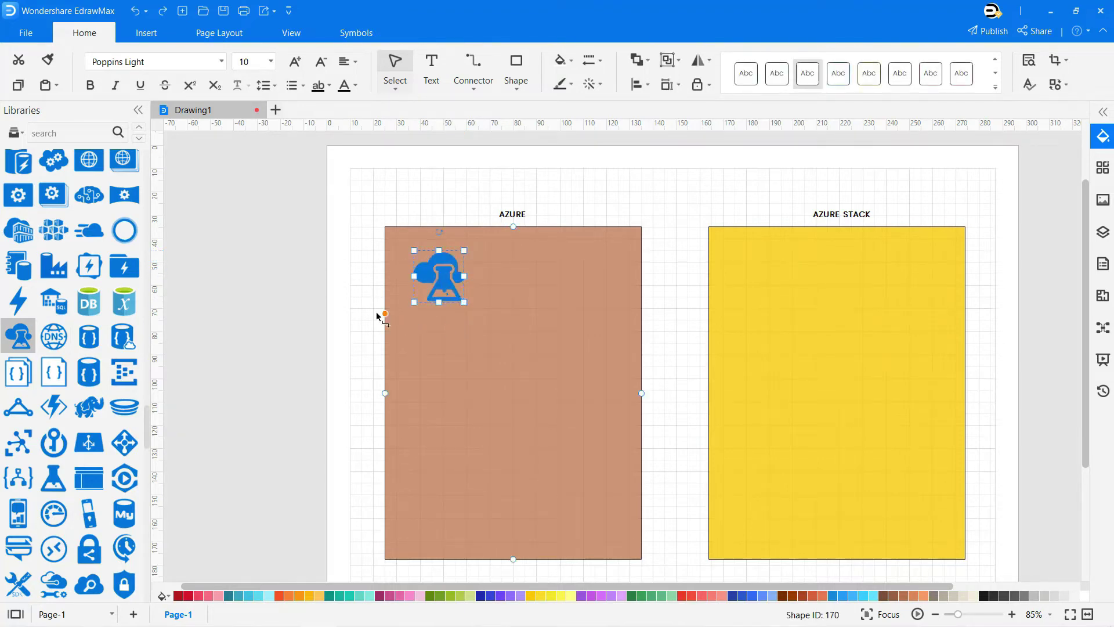
{"action": "left_click", "coordinate": [360, 312]}
Step: Caption it with bold 'Machine Learning' text and add a Container Registry icon beside it
{"action": "left_click", "coordinate": [433, 76]}
{"action": "left_click", "coordinate": [409, 197]}
{"action": "type", "text": "Machine Learning"}
{"action": "left_click", "coordinate": [410, 191]}
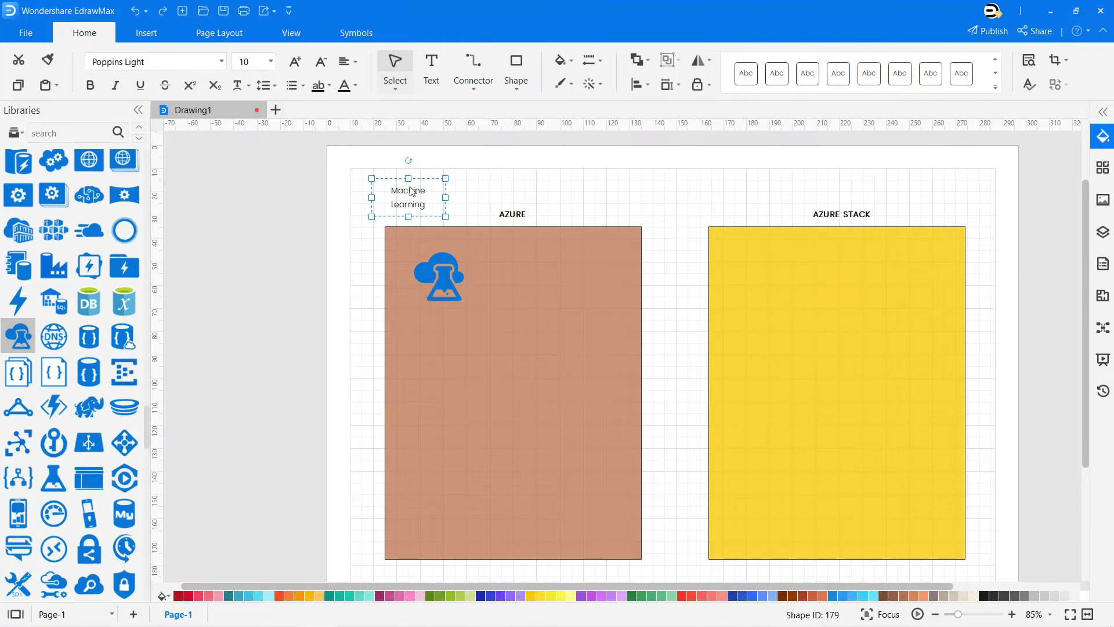
{"action": "left_click", "coordinate": [92, 85]}
{"action": "left_click_drag", "start_coordinate": [393, 181], "coordinate": [433, 301]}
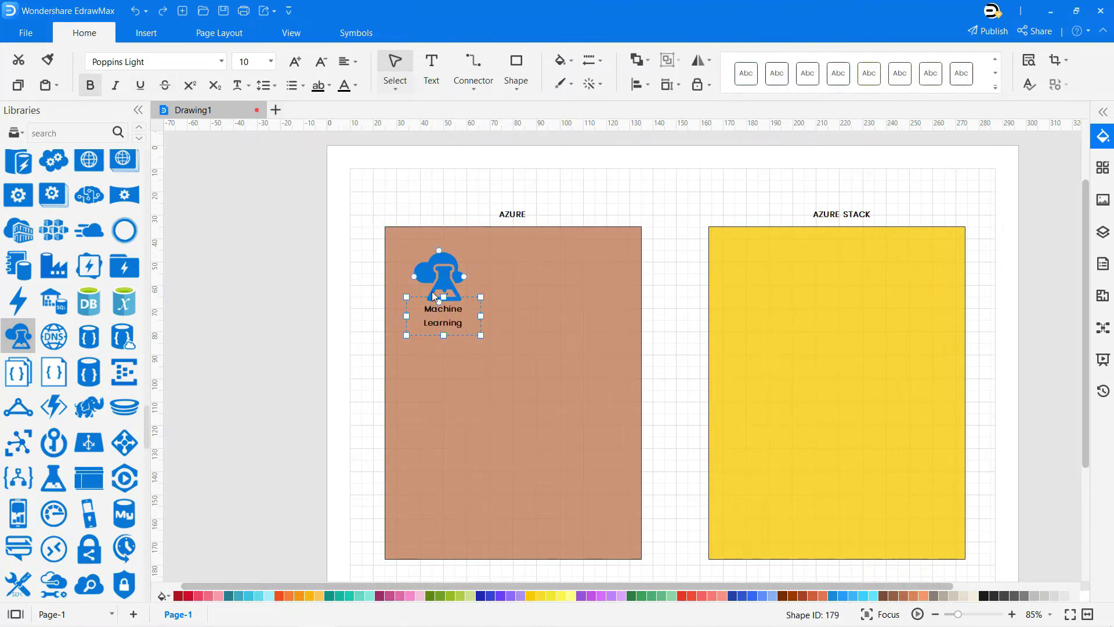
{"action": "left_click", "coordinate": [485, 184]}
{"action": "left_click_drag", "start_coordinate": [18, 229], "coordinate": [575, 280]}
{"action": "left_click", "coordinate": [620, 196]}
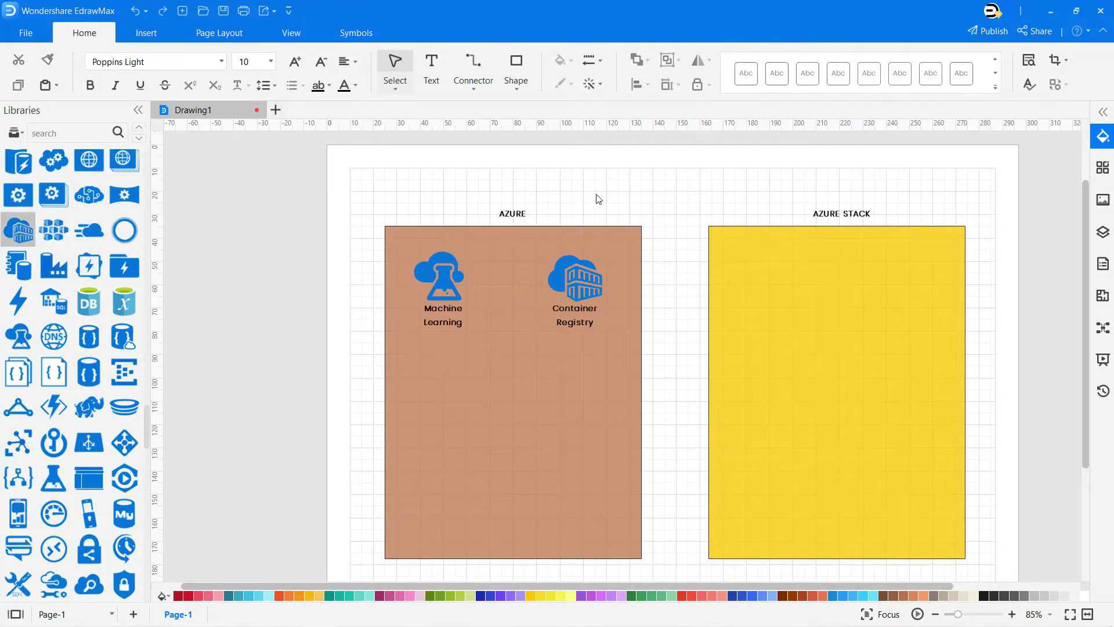
Step: Add Kubernetes and Web apps icons along the top of the yellow panel
{"action": "scroll", "coordinate": [114, 347], "scroll_direction": "down", "scroll_amount": 2}
{"action": "scroll", "coordinate": [113, 348], "scroll_direction": "up", "scroll_amount": 10}
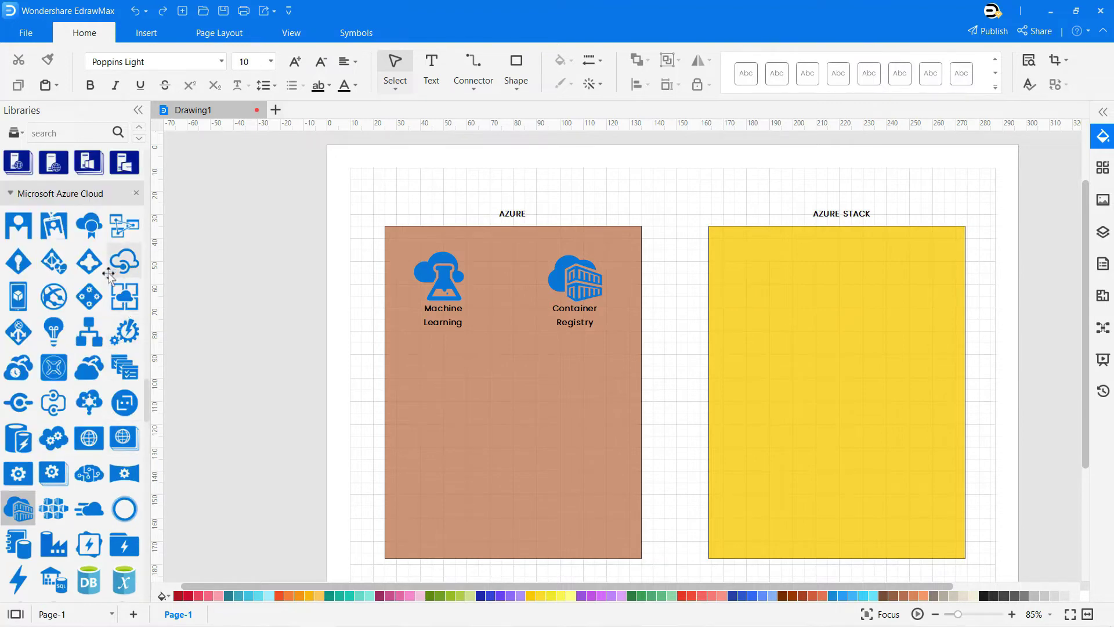
{"action": "left_click_drag", "start_coordinate": [89, 261], "coordinate": [750, 326]}
{"action": "left_click", "coordinate": [665, 212]}
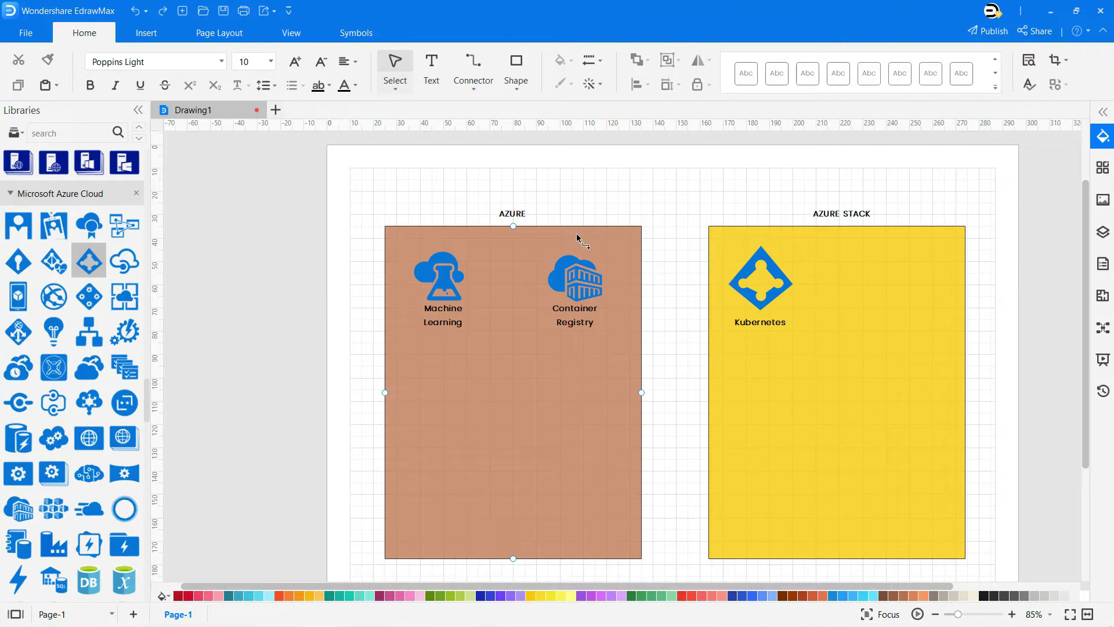
{"action": "left_click_drag", "start_coordinate": [54, 296], "coordinate": [886, 279]}
{"action": "left_click", "coordinate": [912, 204]}
{"action": "scroll", "coordinate": [32, 390], "scroll_direction": "down", "scroll_amount": 10}
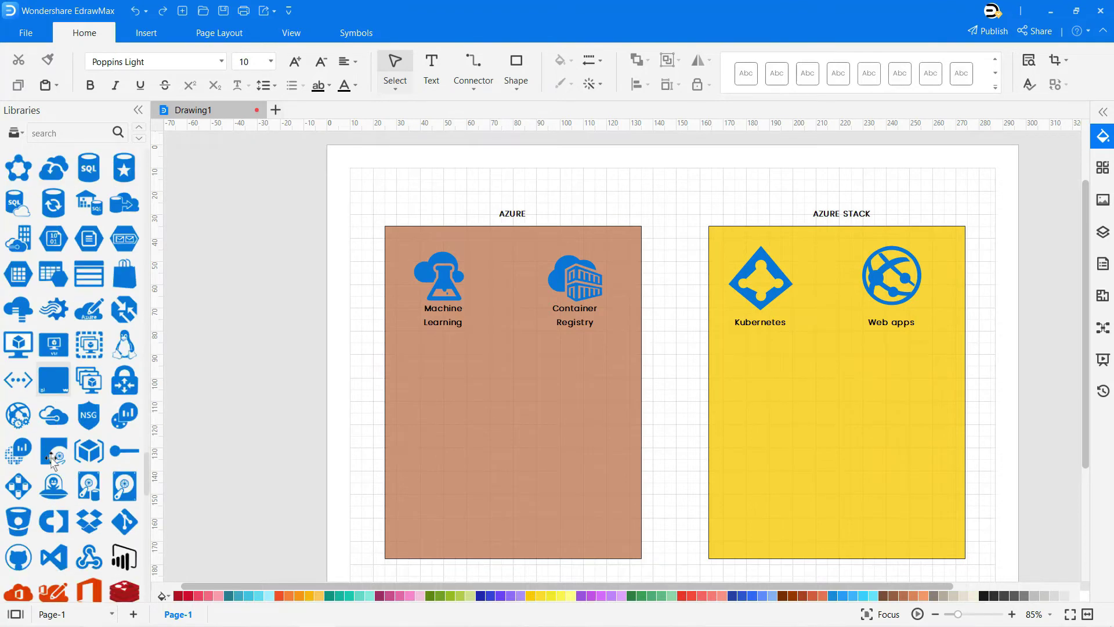
Step: Add Virtual Machines and Storage icons to the brown panel, Storage below Container Registry
{"action": "left_click_drag", "start_coordinate": [88, 380], "coordinate": [440, 391]}
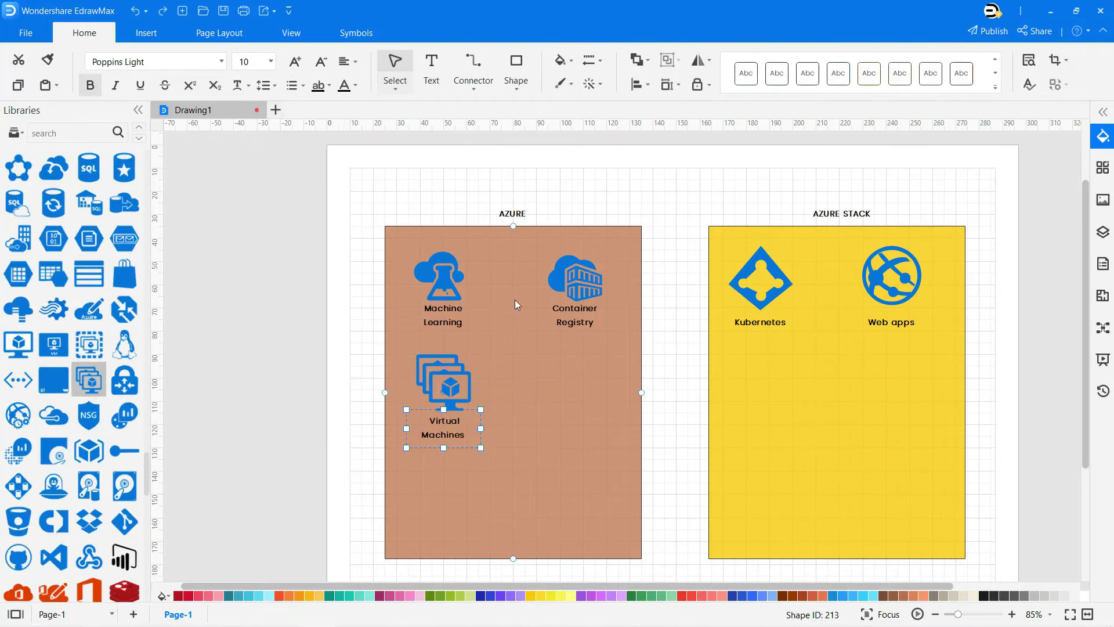
{"action": "left_click", "coordinate": [466, 197]}
{"action": "left_click_drag", "start_coordinate": [89, 273], "coordinate": [591, 435]}
{"action": "left_click", "coordinate": [668, 388]}
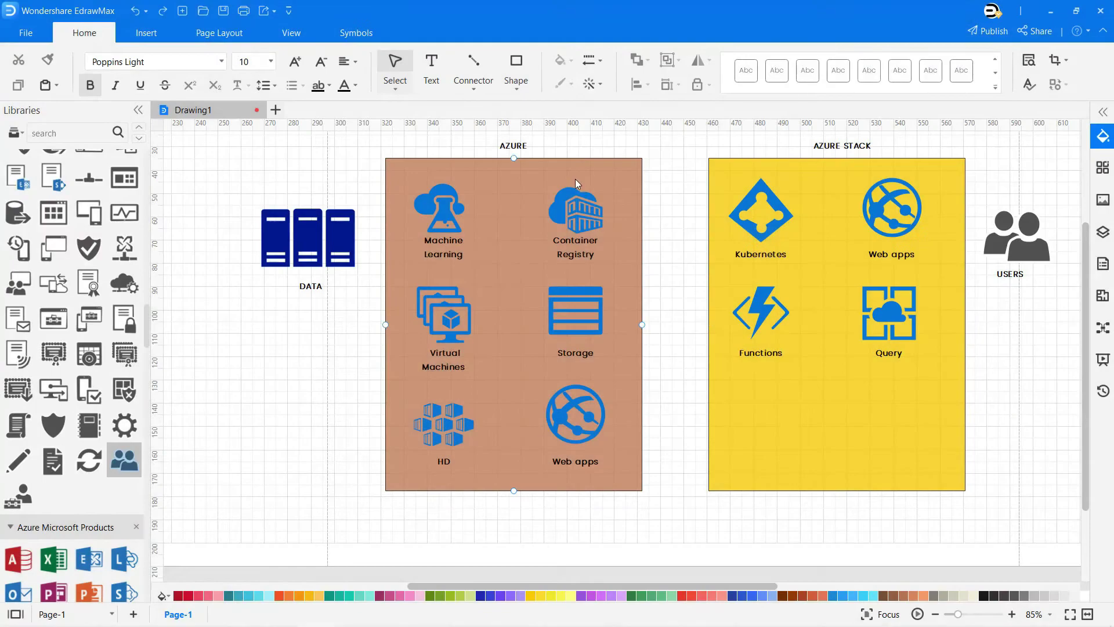
{"action": "left_click", "coordinate": [474, 87]}
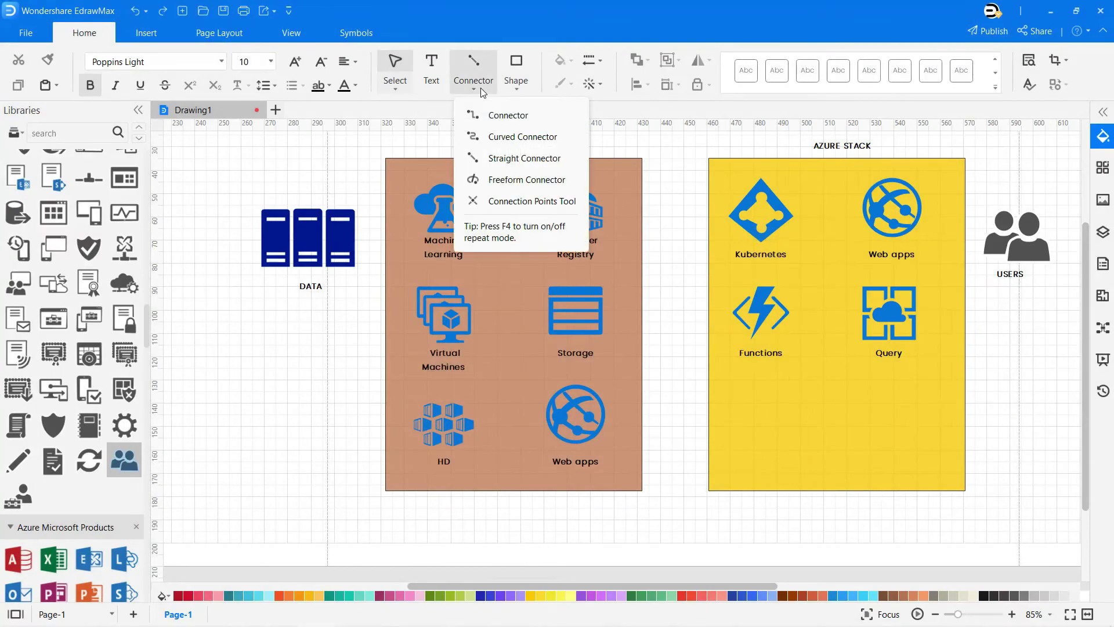
Step: Draw straight arrows from DATA to Machine Learning, Machine Learning to Container Registry, and Container Registry to the yellow panel
{"action": "left_click", "coordinate": [502, 162]}
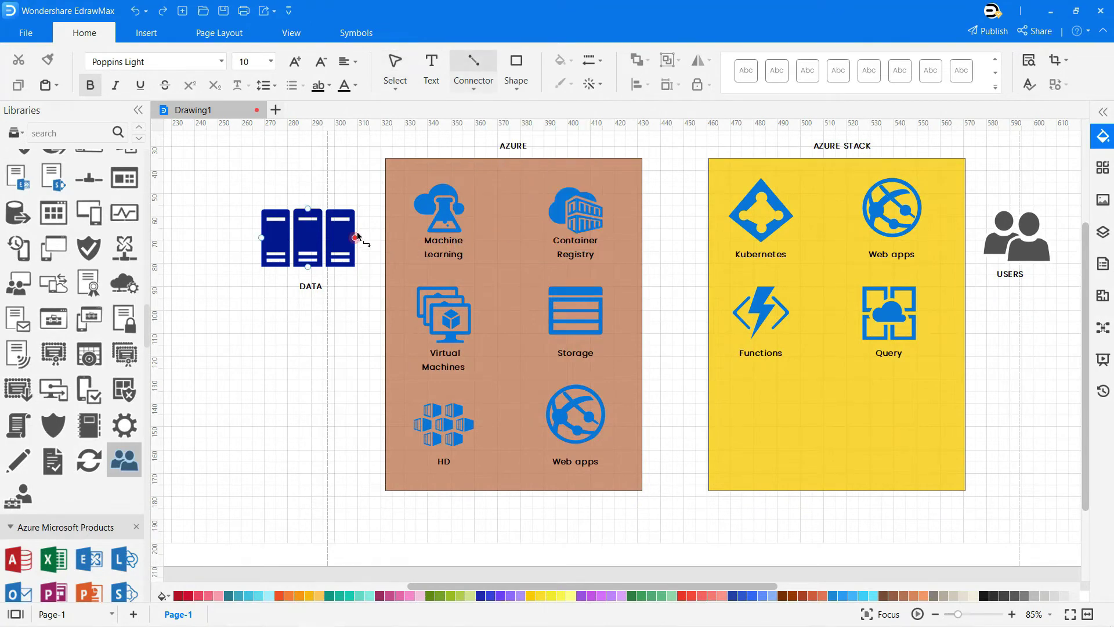
{"action": "left_click_drag", "start_coordinate": [364, 240], "coordinate": [404, 238]}
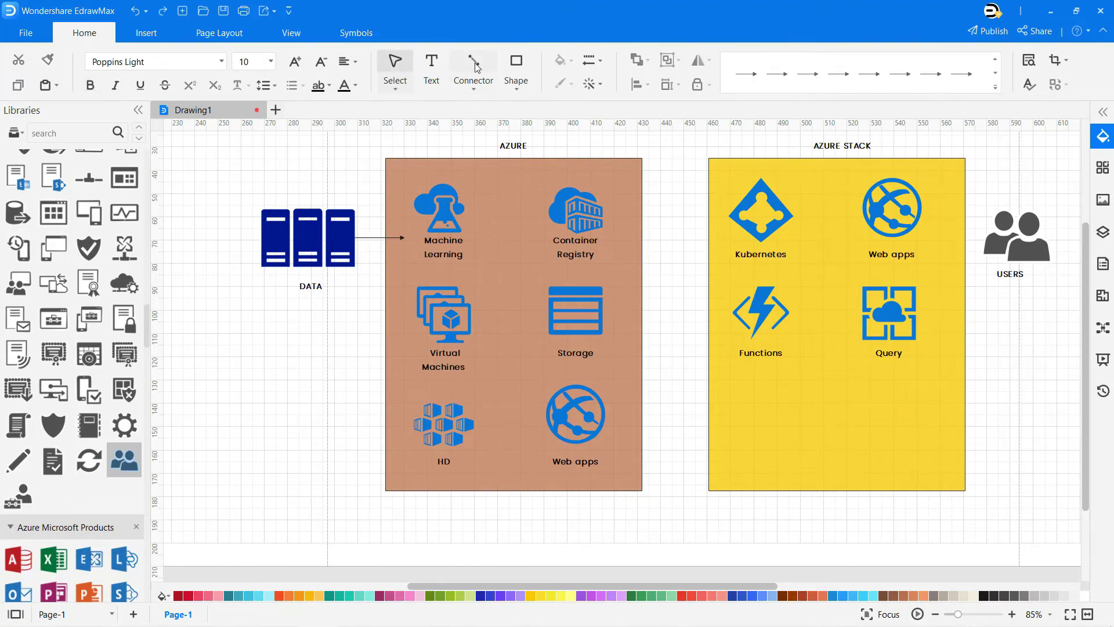
{"action": "left_click", "coordinate": [475, 89]}
{"action": "left_click", "coordinate": [487, 157]}
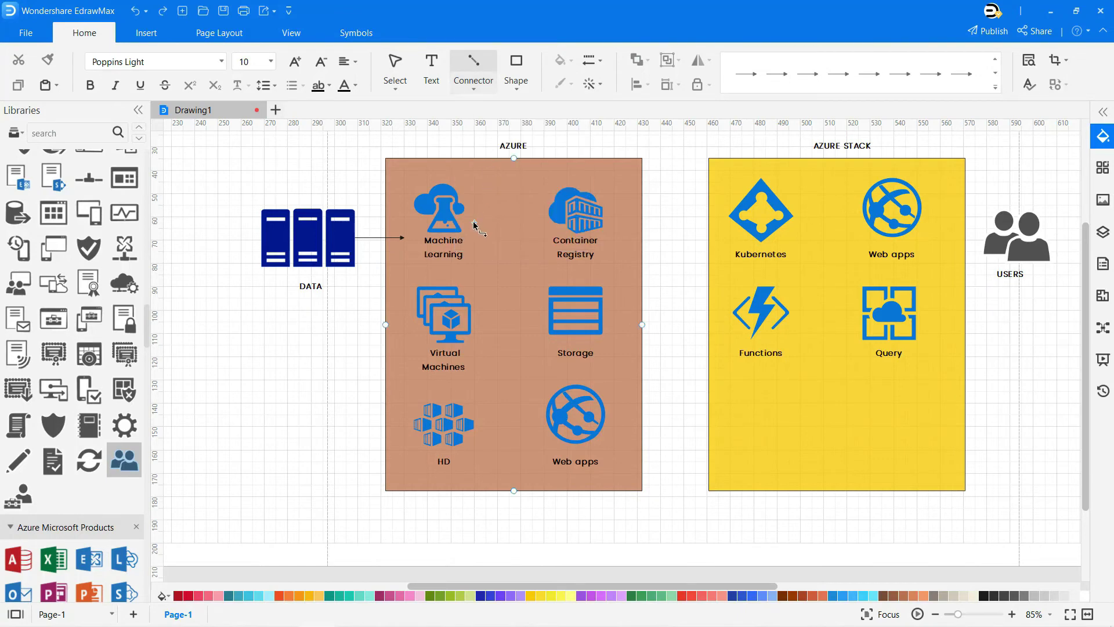
{"action": "left_click_drag", "start_coordinate": [475, 229], "coordinate": [532, 229]}
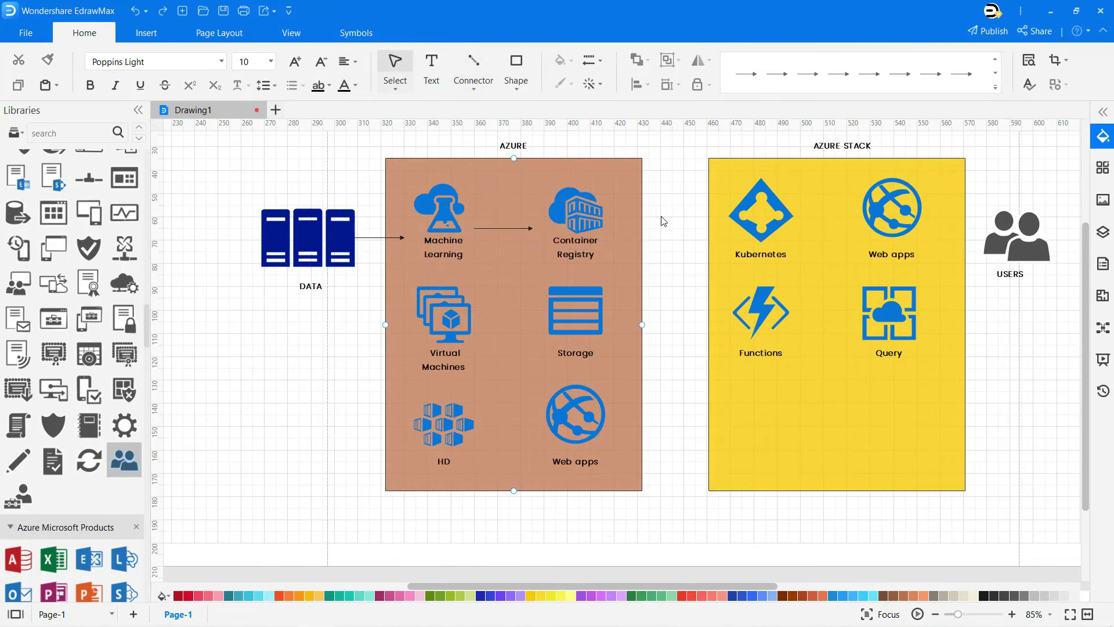
{"action": "left_click", "coordinate": [475, 69]}
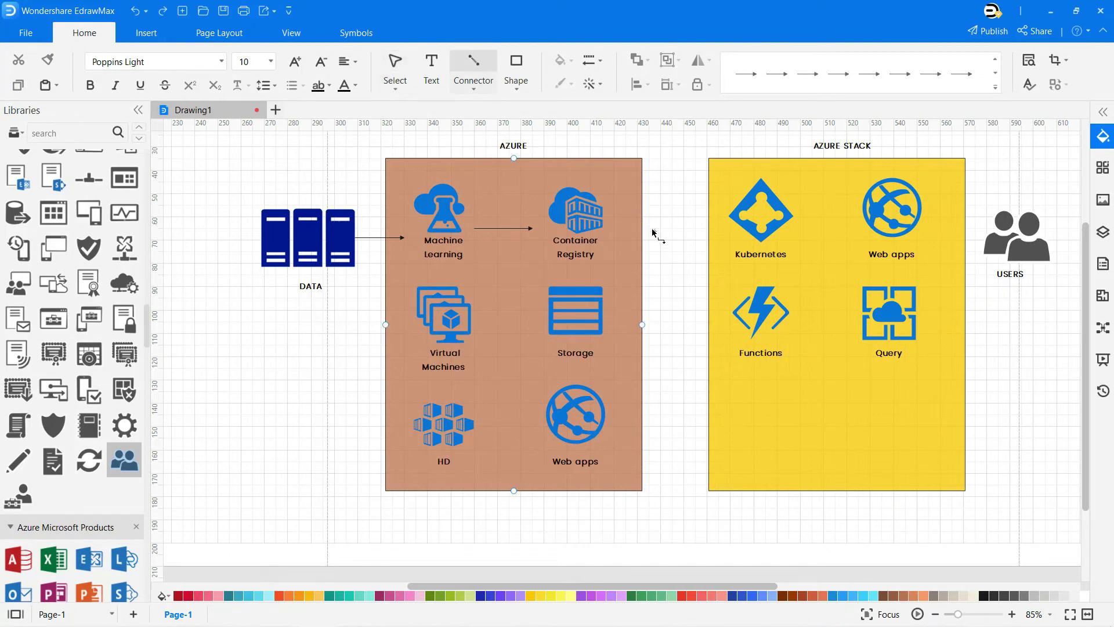
{"action": "left_click_drag", "start_coordinate": [619, 222], "coordinate": [718, 223]}
Step: Hide the page gridlines and present the finished Azure diagram full screen from the current page
{"action": "left_click", "coordinate": [673, 258]}
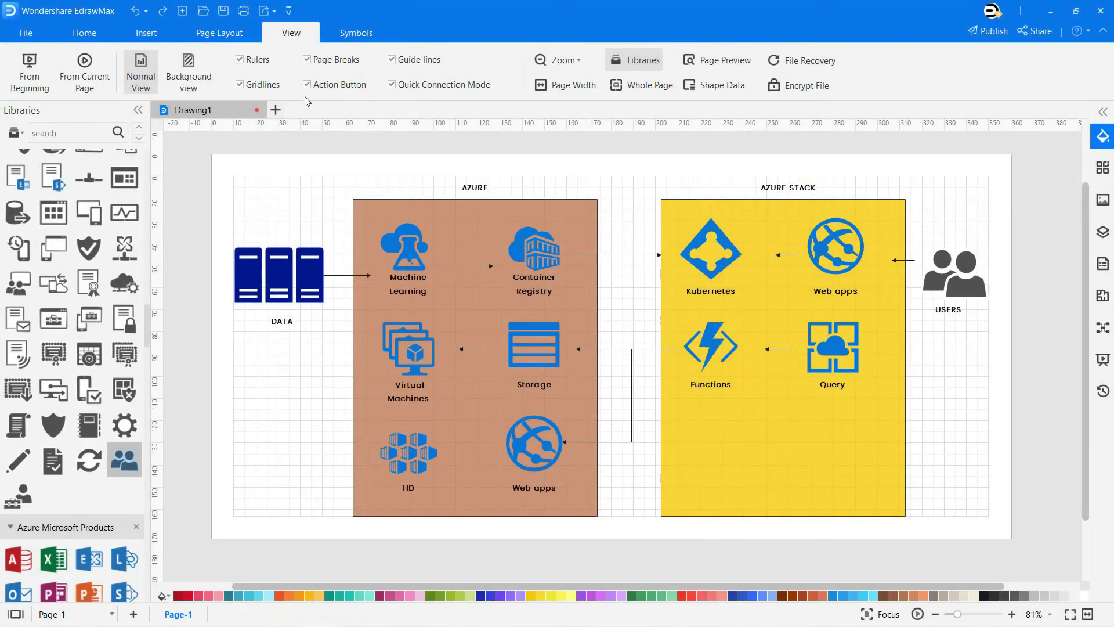
{"action": "left_click", "coordinate": [238, 84]}
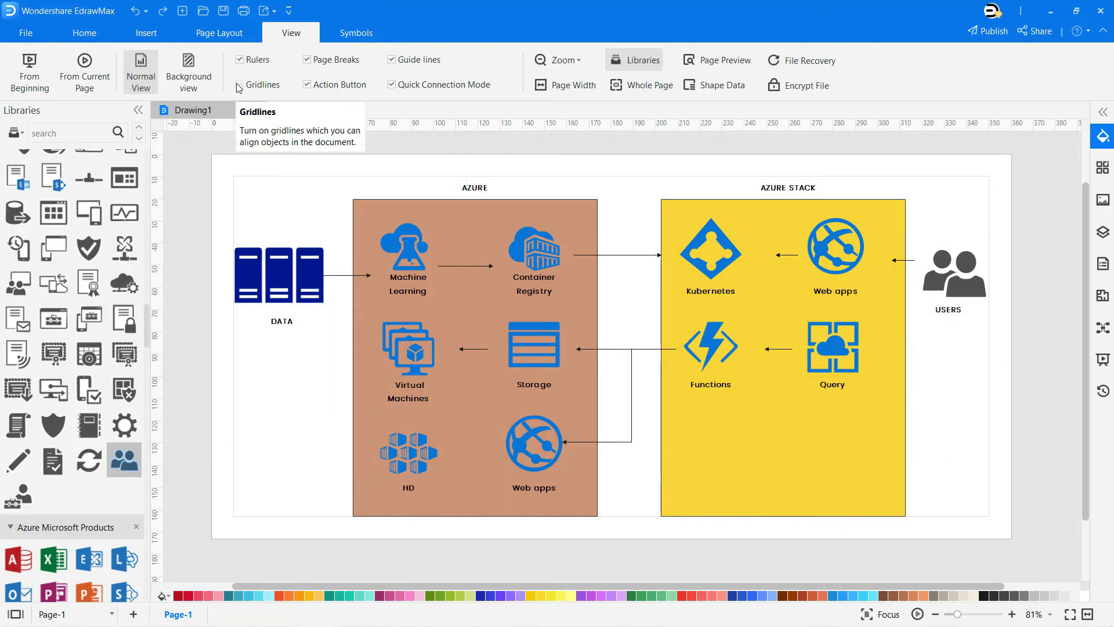
{"action": "left_click", "coordinate": [97, 69]}
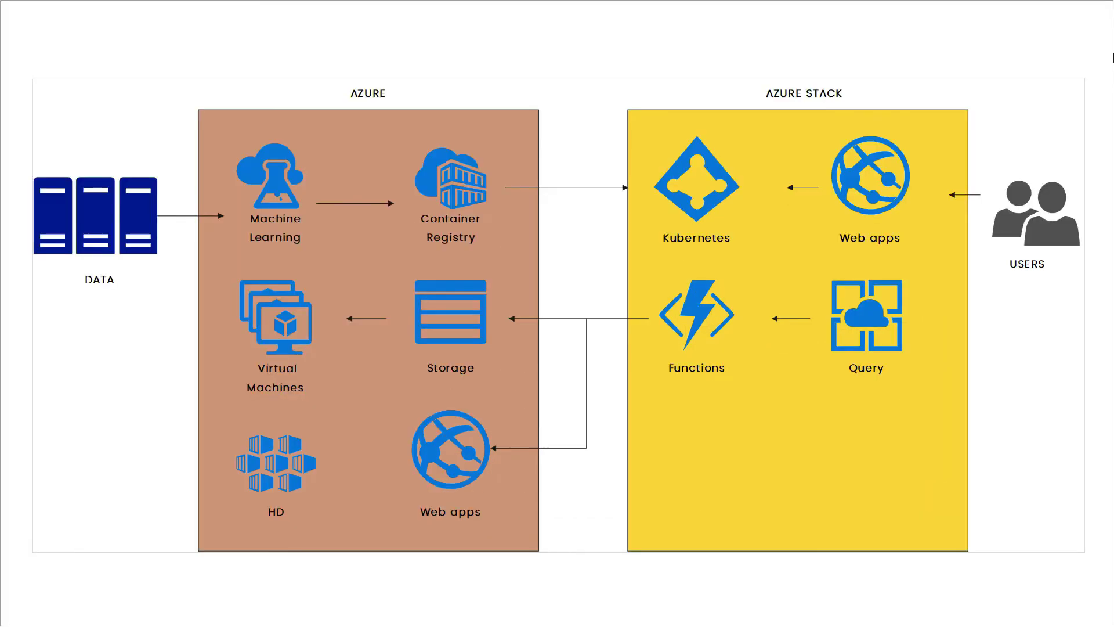